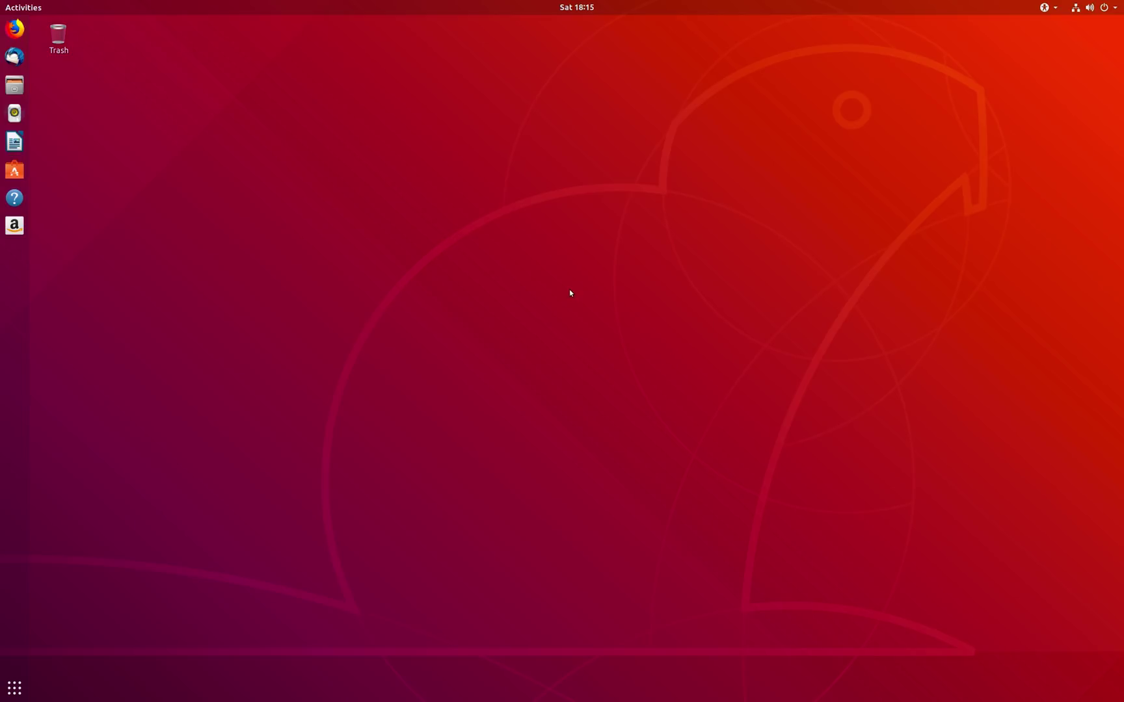
Step: Peek at the calendar panel, then view the Settings About page showing GNOME 3.28.1
click(563, 7)
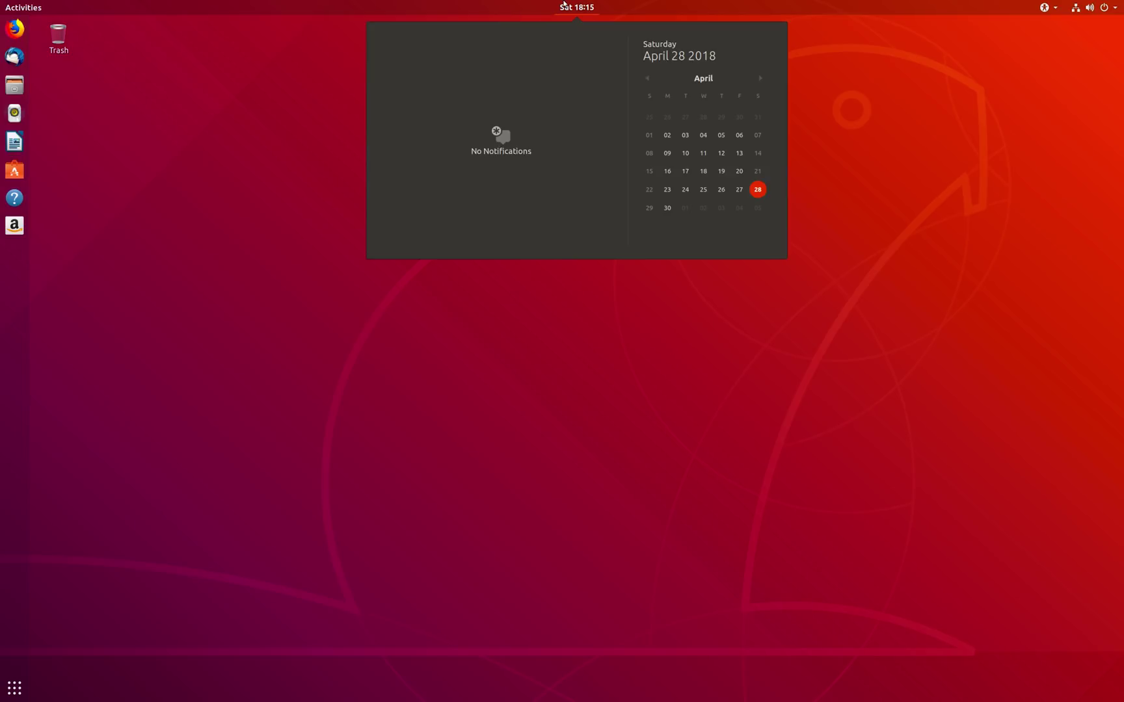
click(312, 301)
click(14, 687)
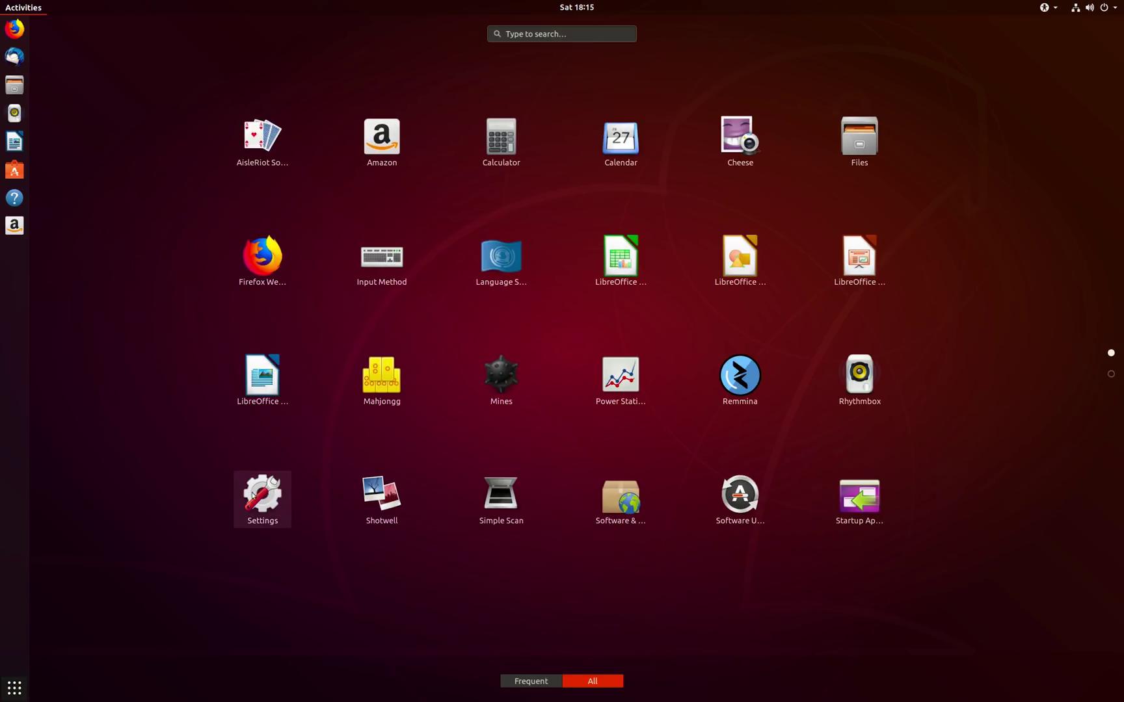
click(251, 494)
scroll(390, 494, down, 2)
click(409, 498)
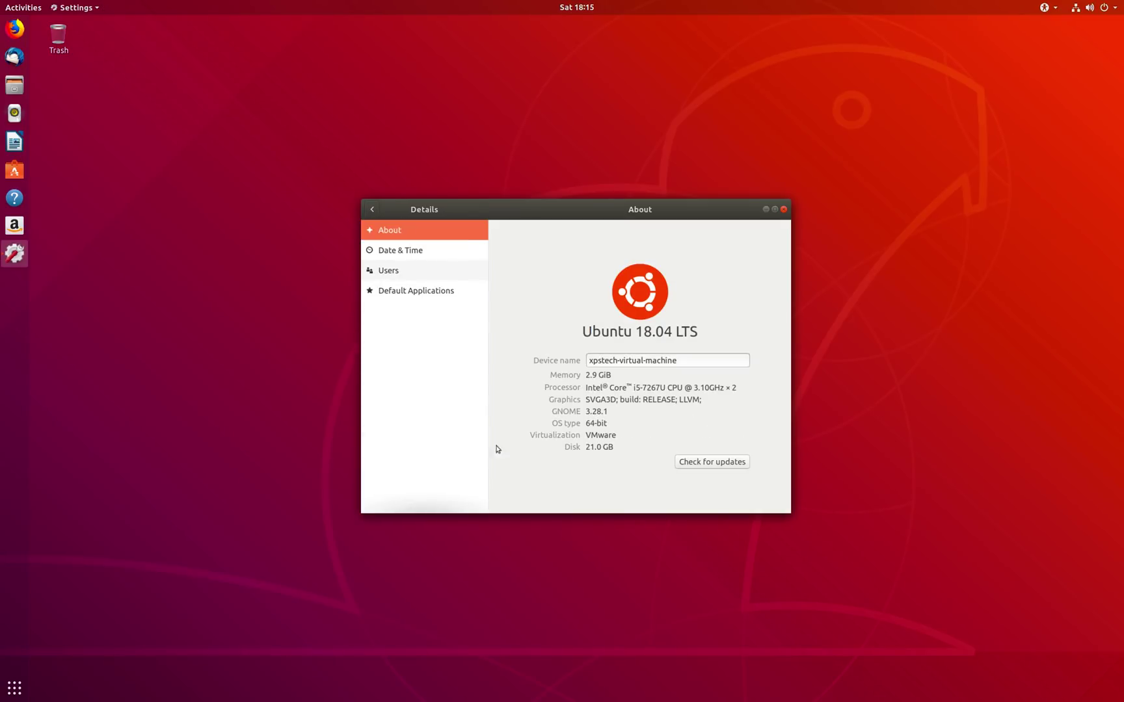
double_click(602, 411)
key(Tab)
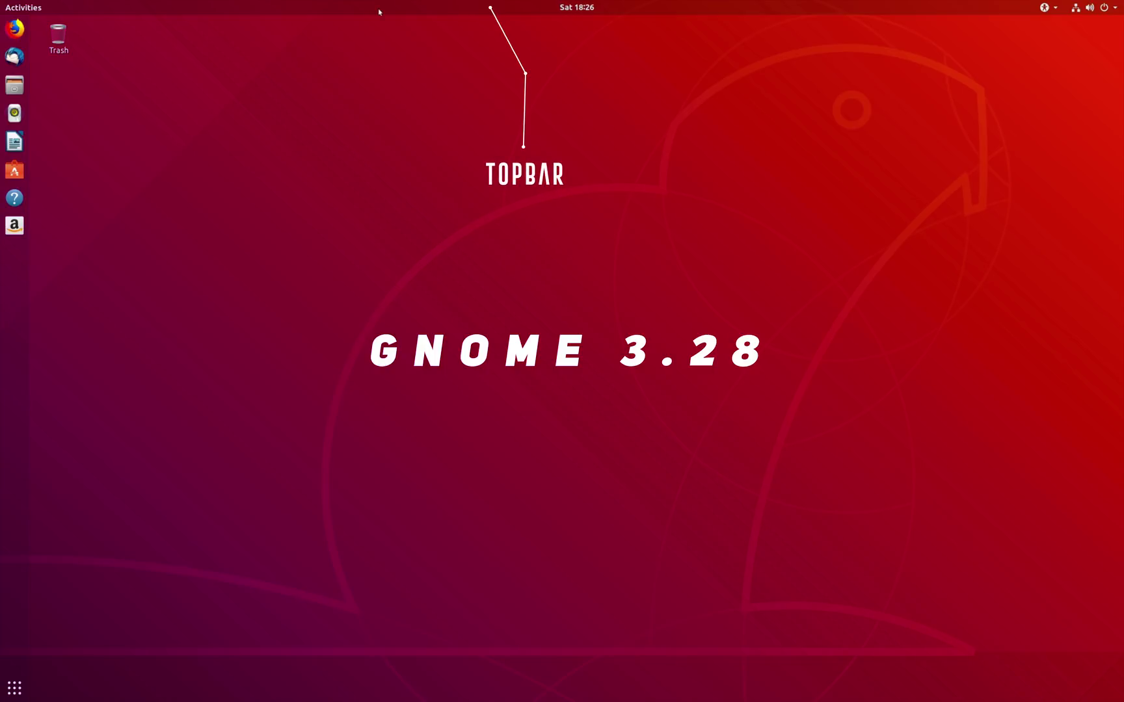
Step: Show and dismiss the activities overview, calendar panel and system status menu
click(35, 7)
click(35, 7)
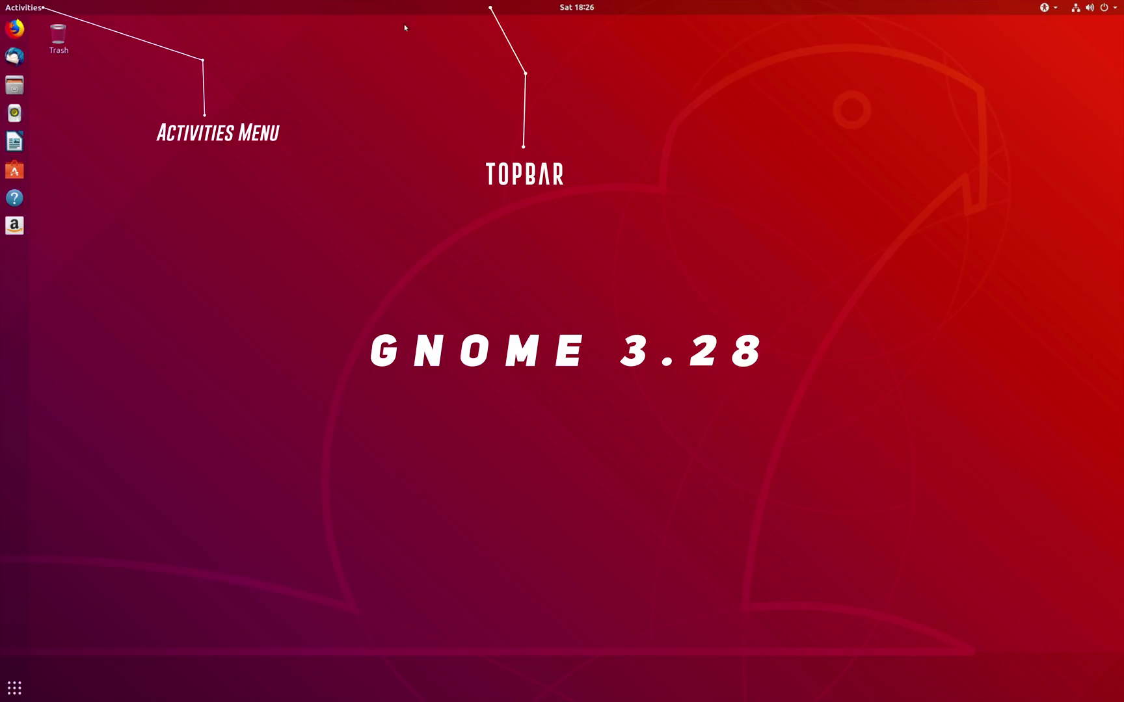
click(576, 7)
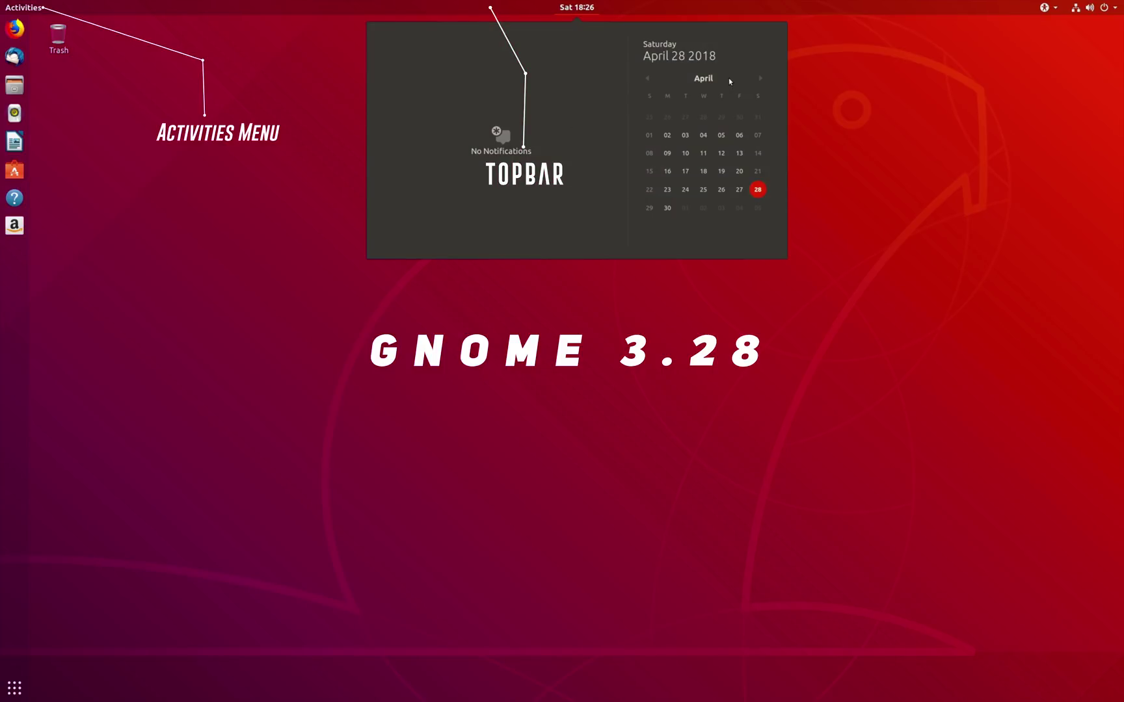
click(946, 71)
click(1081, 8)
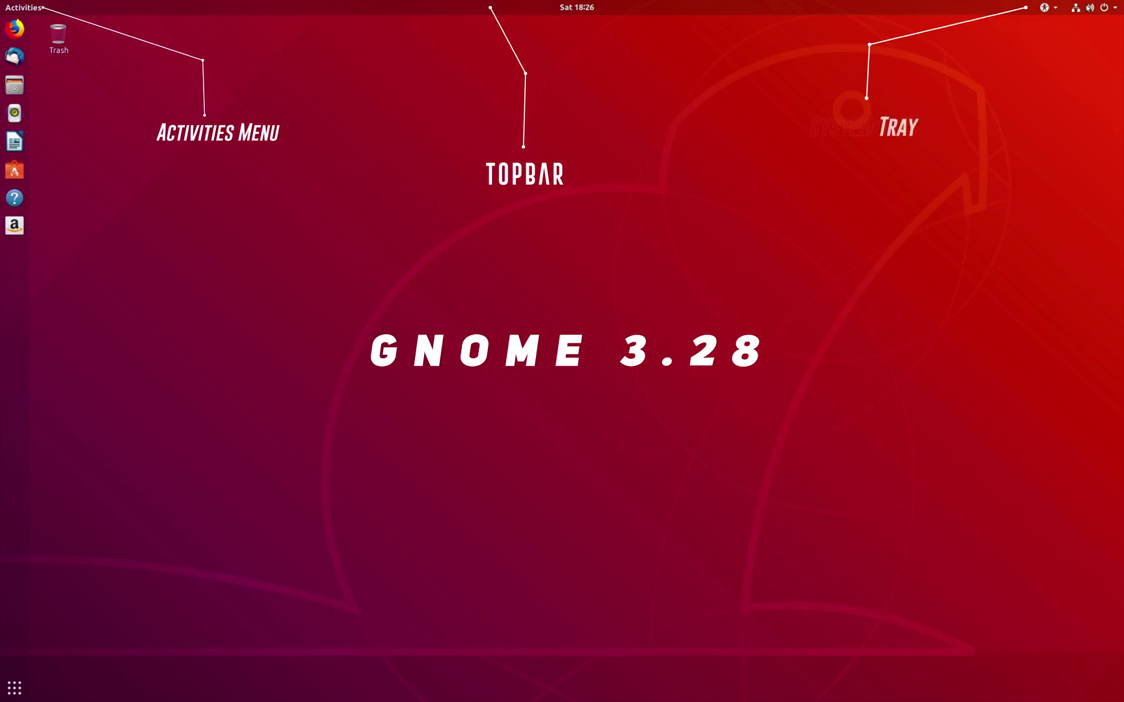
click(1081, 8)
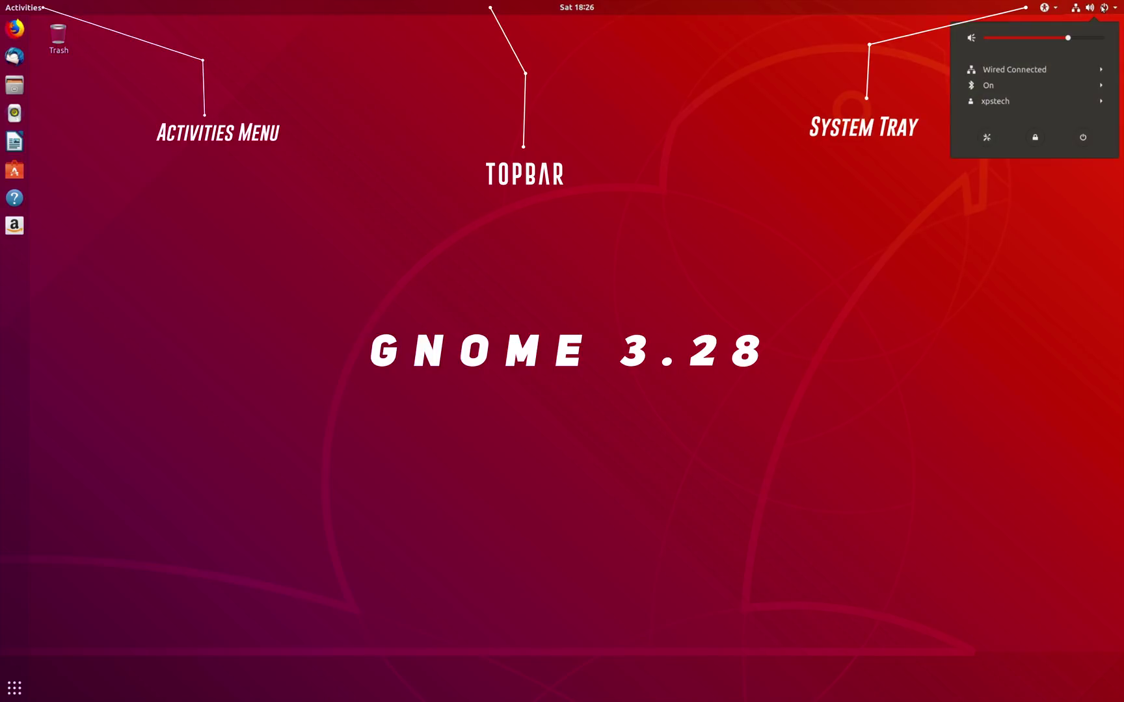
click(756, 262)
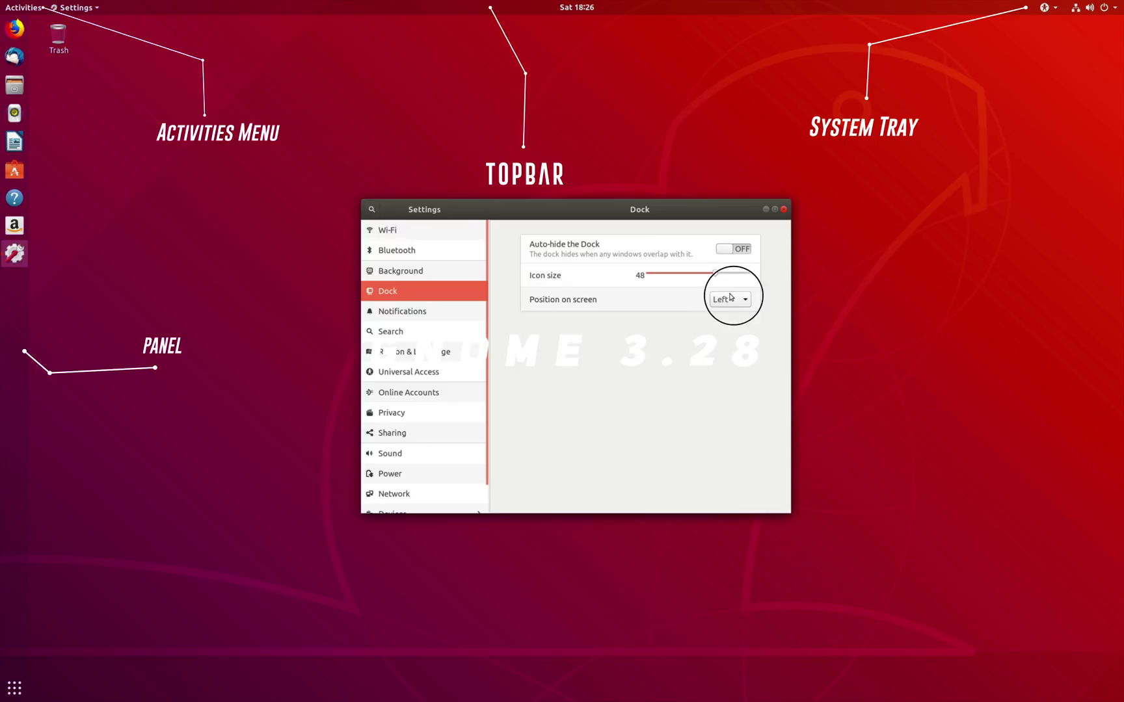
Step: Move the dock to the bottom of the screen, then to the right edge
click(727, 299)
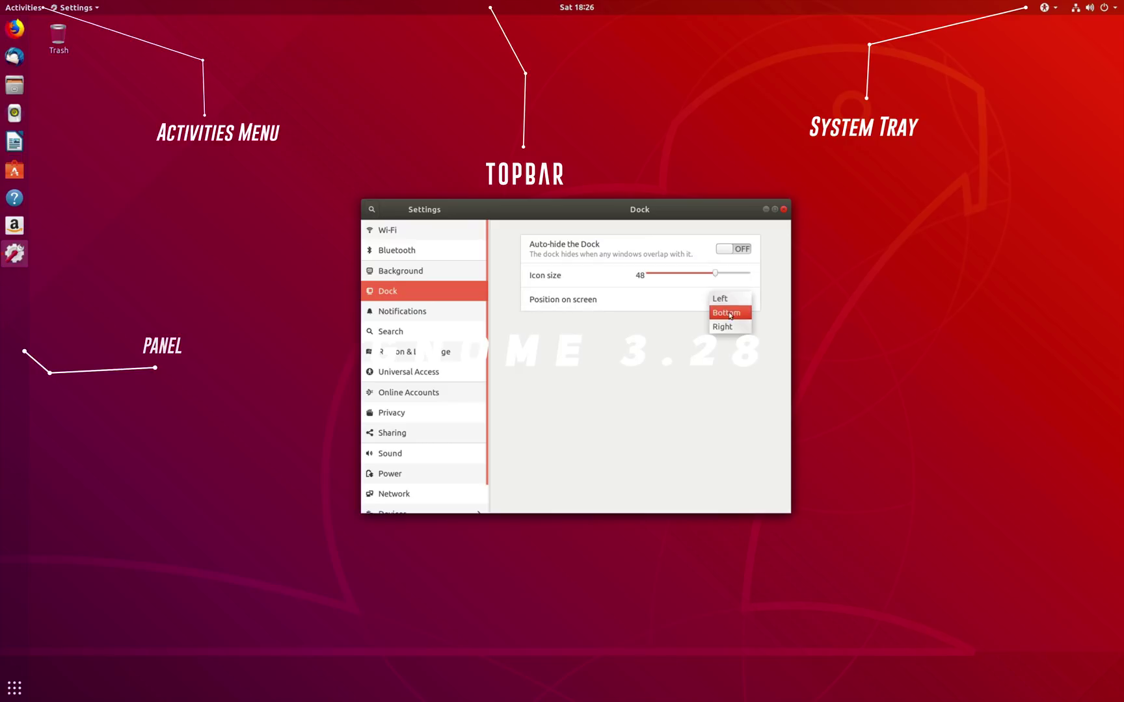
click(730, 313)
click(728, 302)
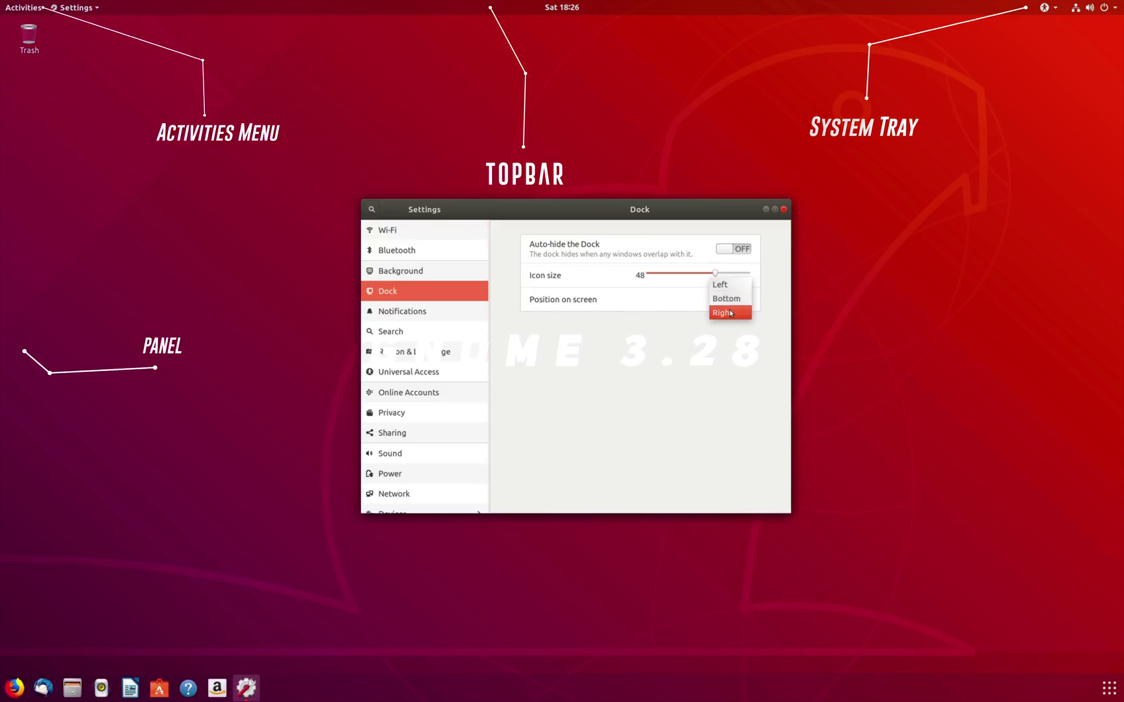
click(731, 313)
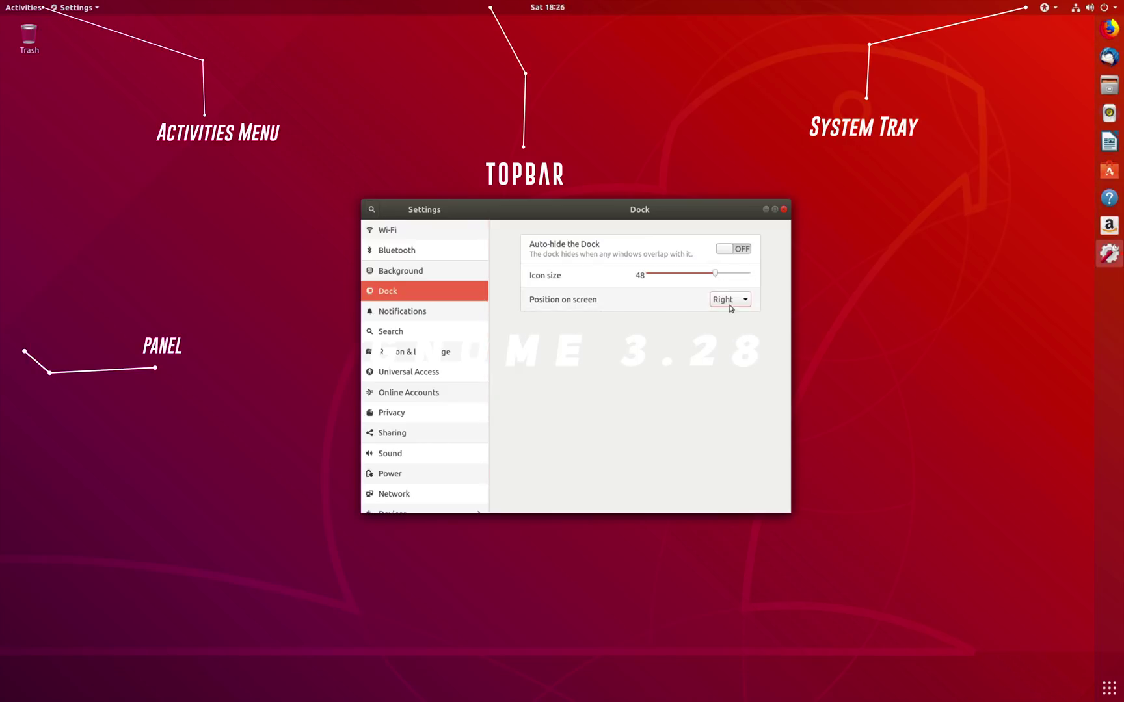
click(729, 301)
key(Escape)
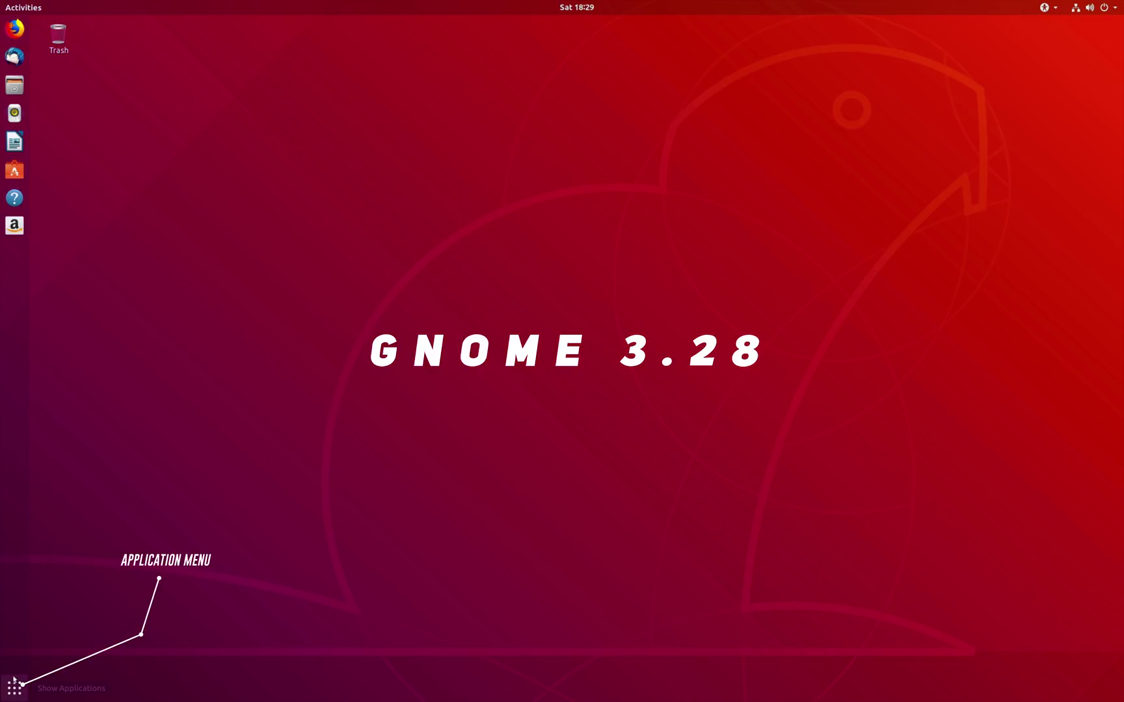
Step: Switch the application grid between Frequent and All views, then close it
click(14, 681)
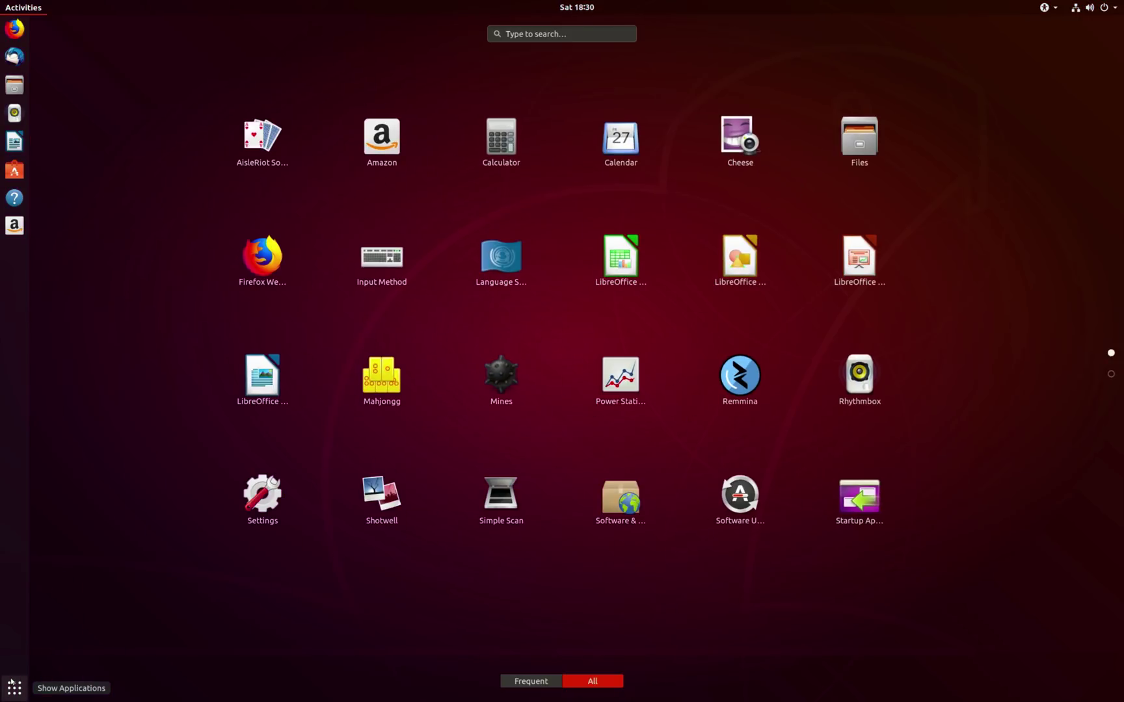
click(507, 681)
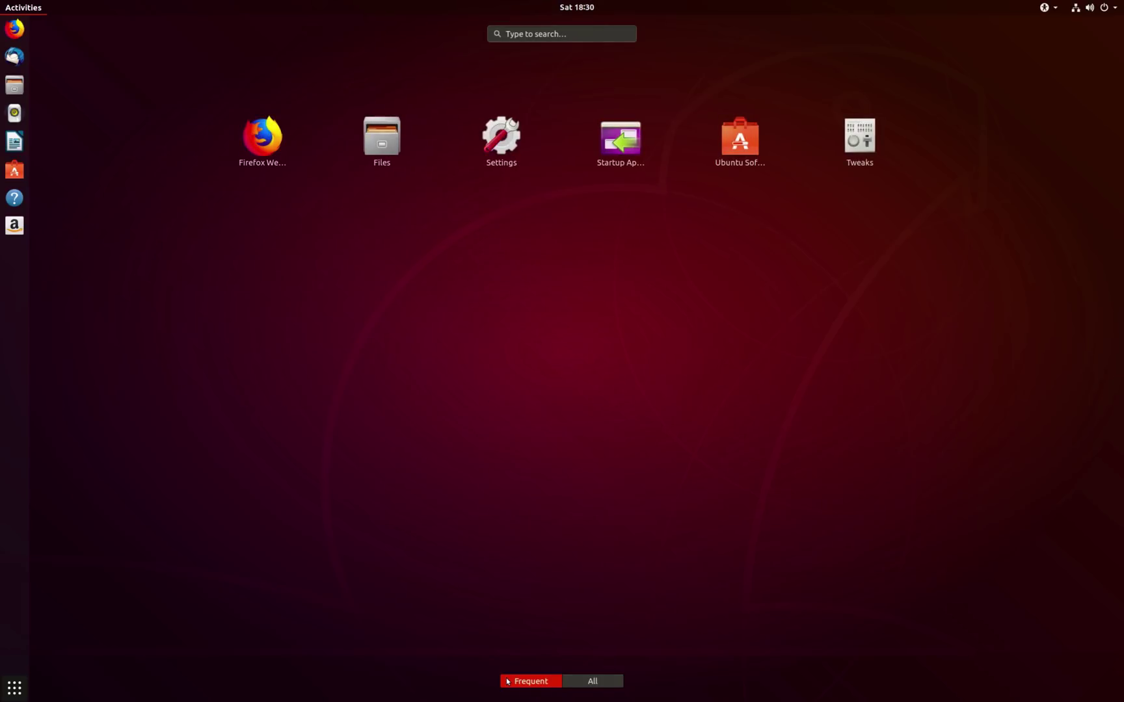
click(588, 679)
scroll(587, 418, down, 1)
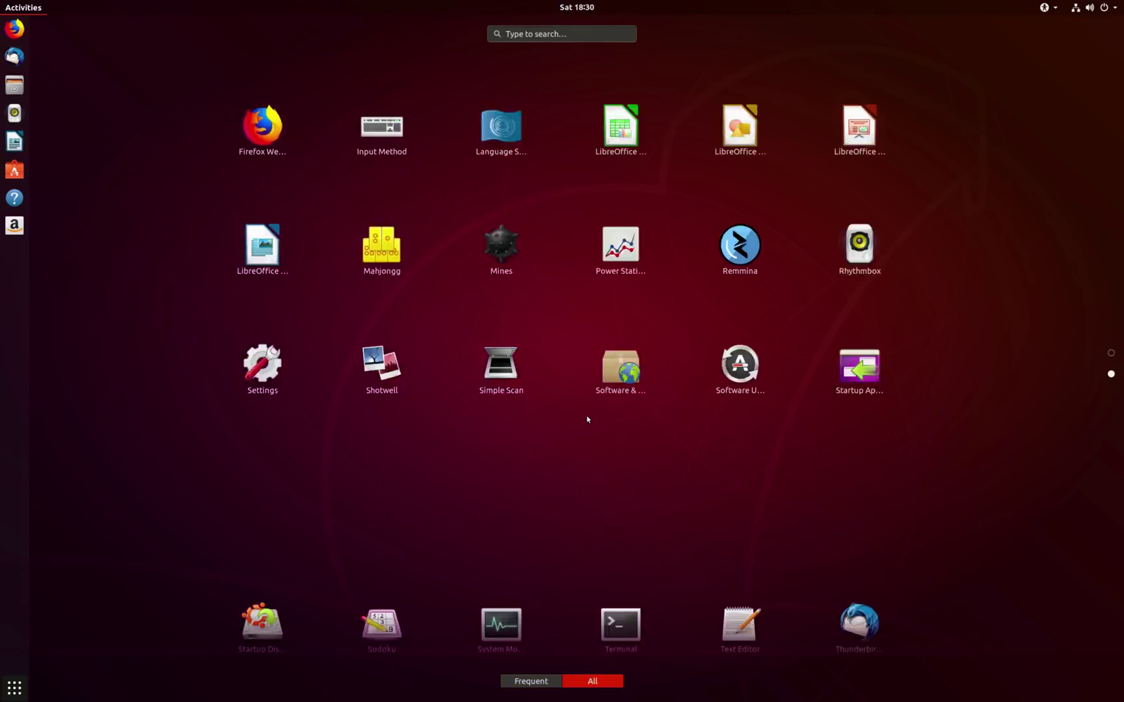
click(15, 688)
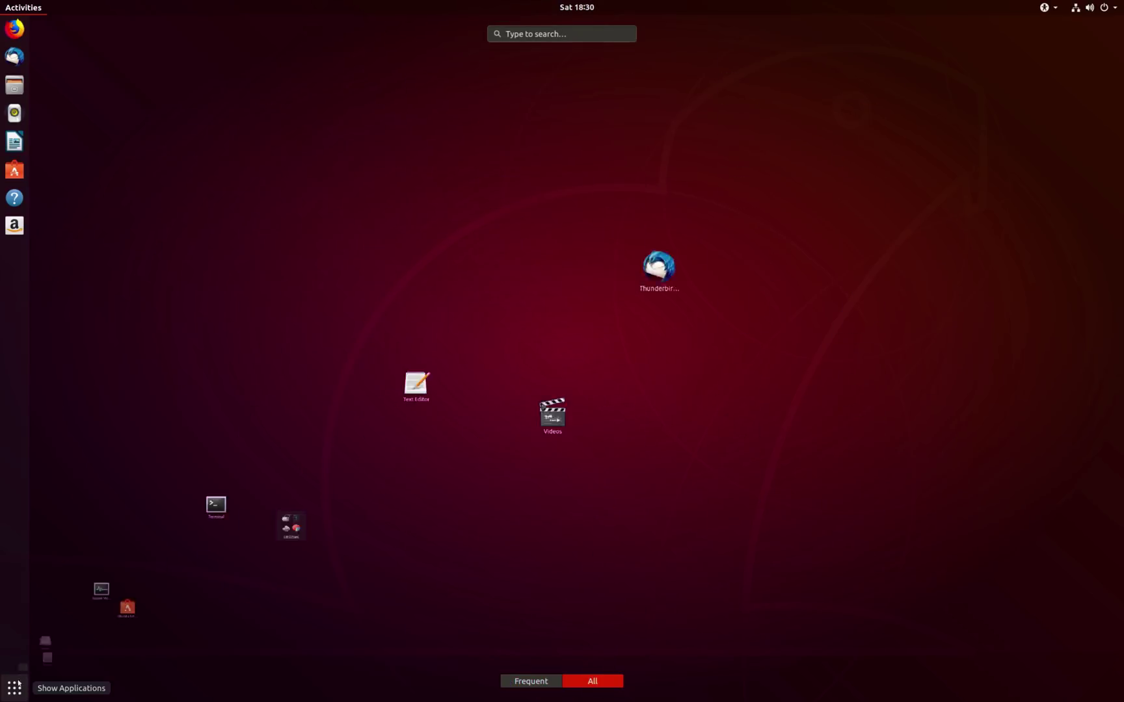
Step: In the overview, switch to the empty second workspace and back to the first
mouse_move(22, 9)
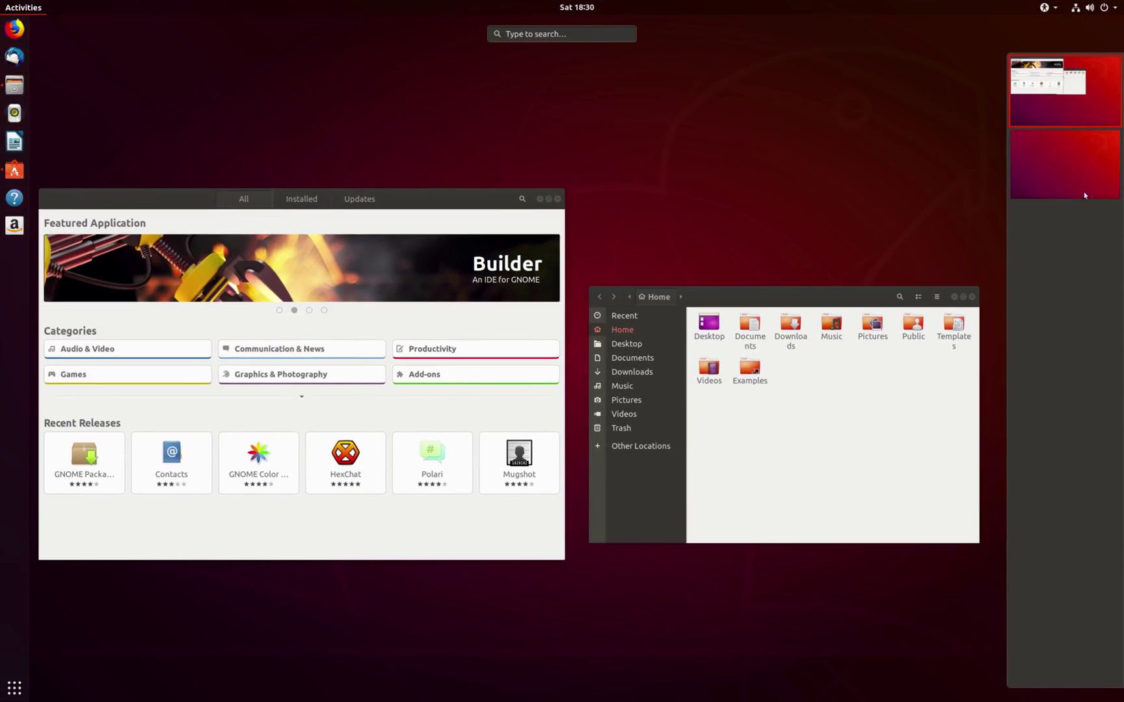
click(1086, 185)
click(1072, 95)
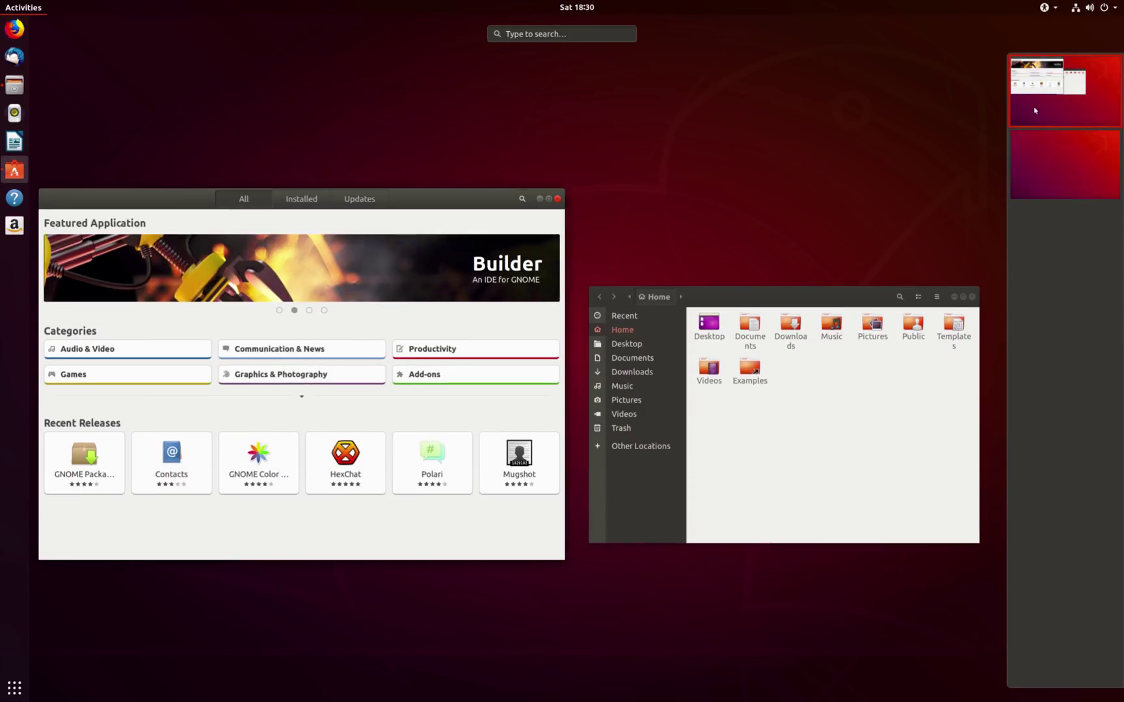
click(769, 147)
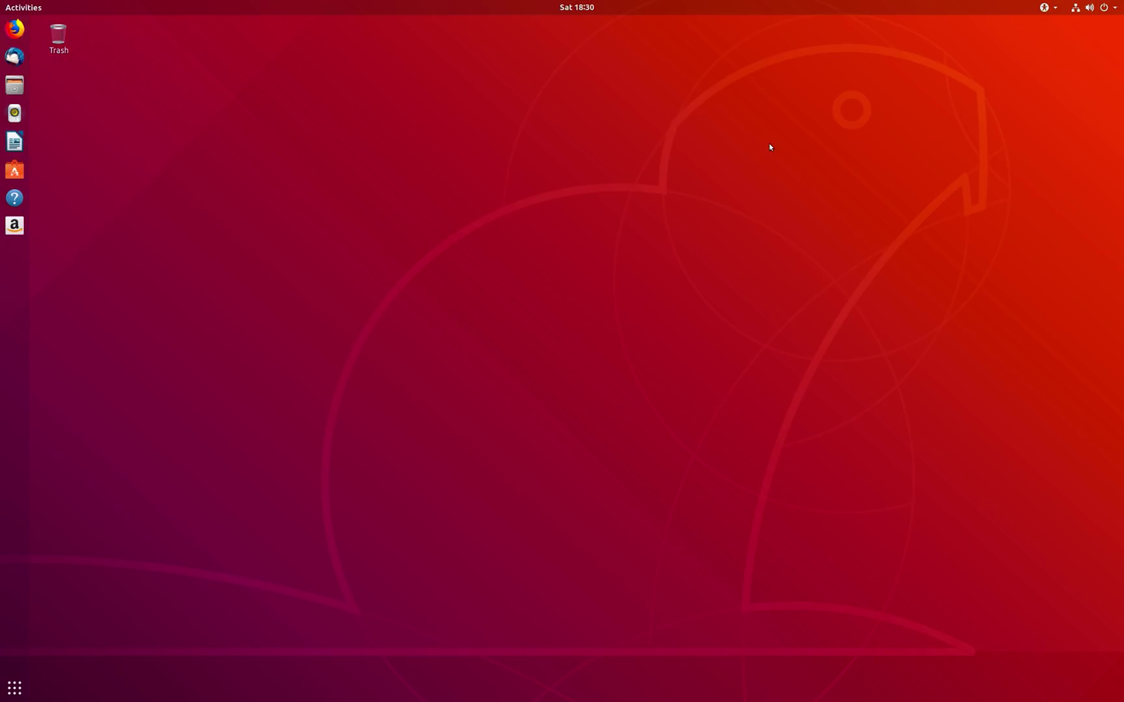
Step: Launch Files, view its About dialog, and inspect the Documents folder's context menu
click(15, 84)
click(68, 7)
click(91, 169)
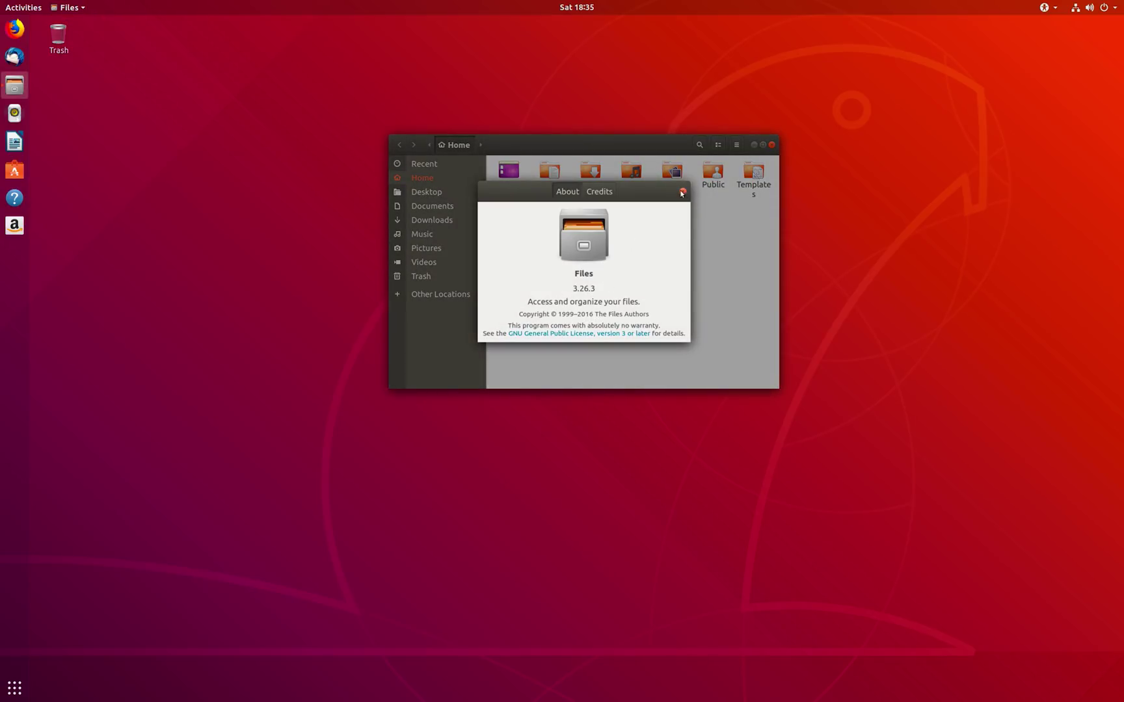
click(682, 192)
click(546, 180)
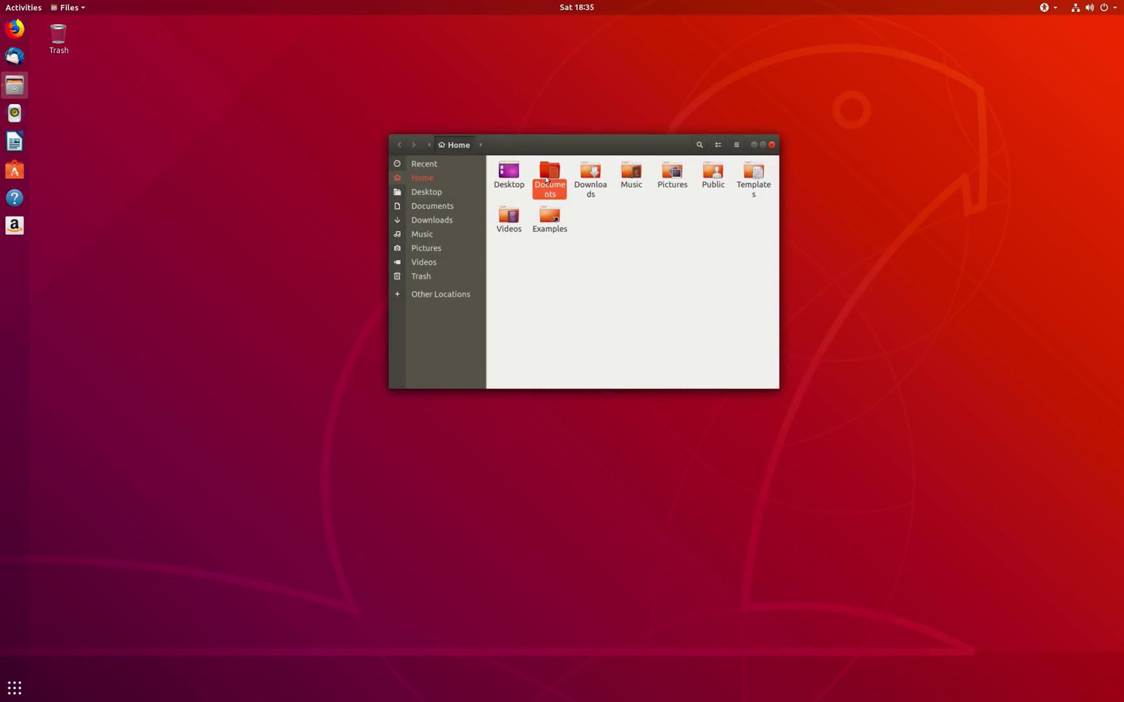
right_click(546, 180)
click(523, 256)
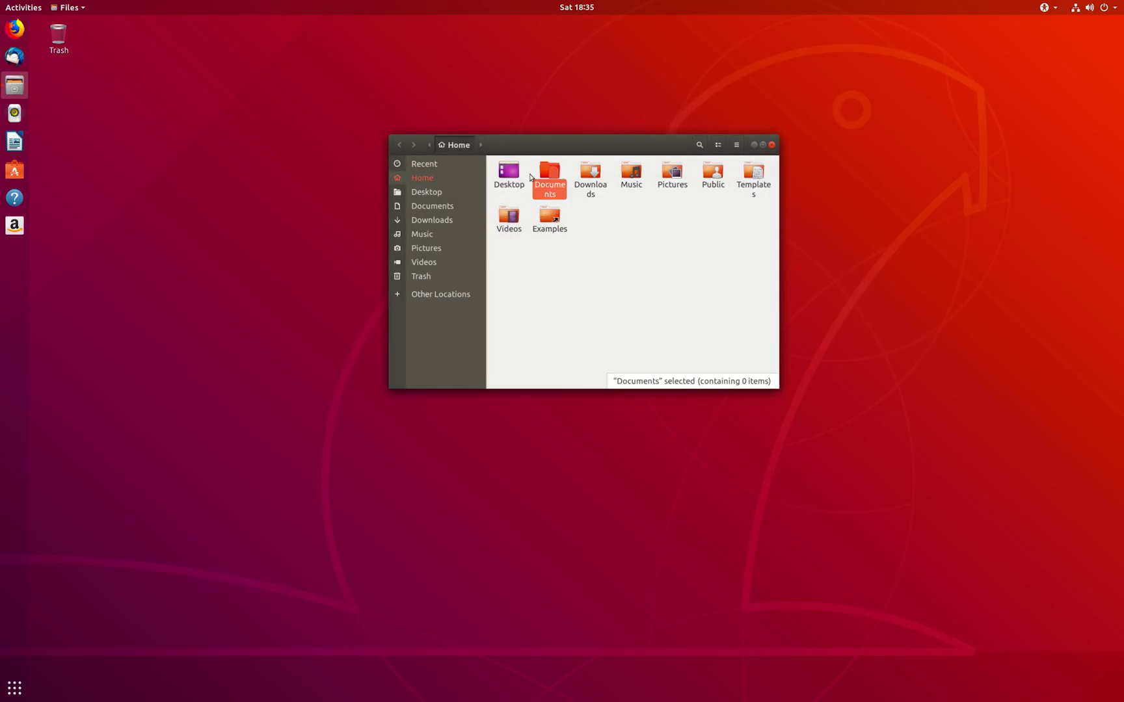
Step: Browse the Desktop, Documents, Downloads and Music folders from the sidebar
click(393, 193)
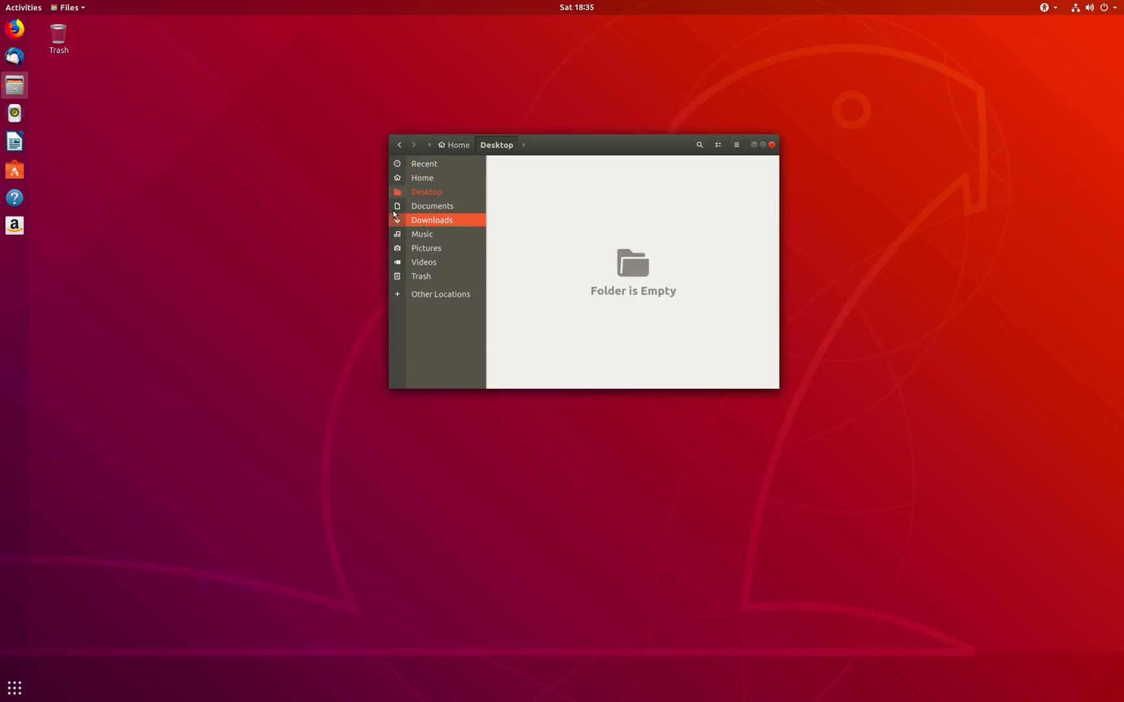
click(394, 207)
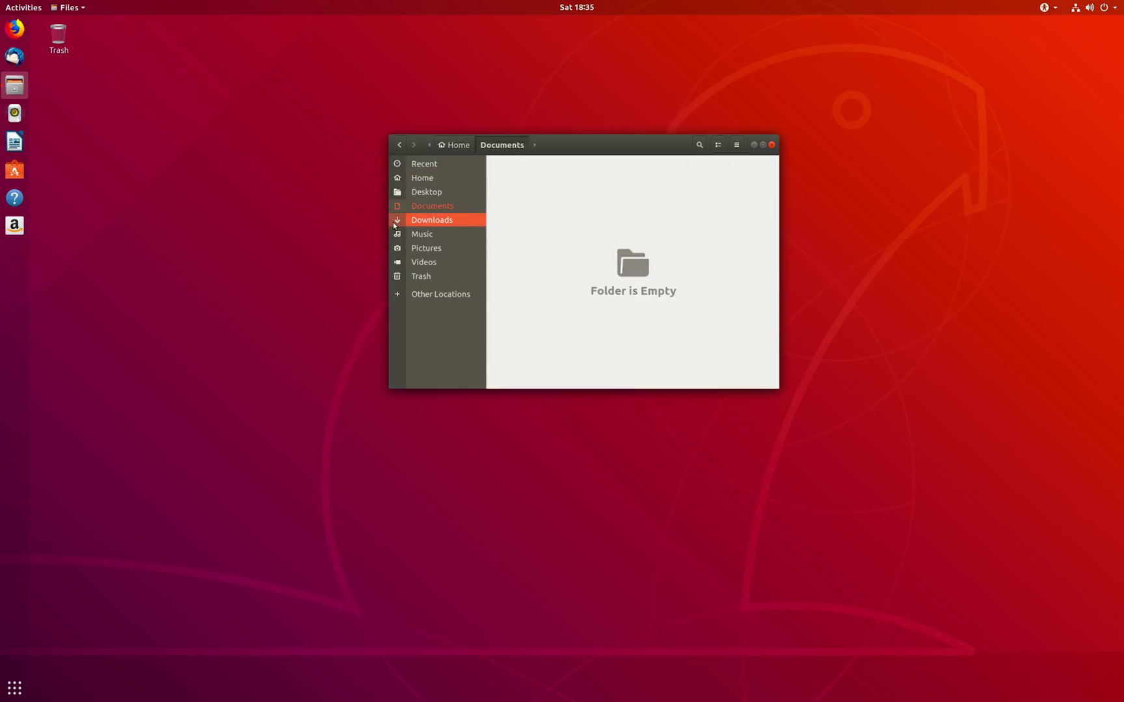
click(394, 221)
click(396, 235)
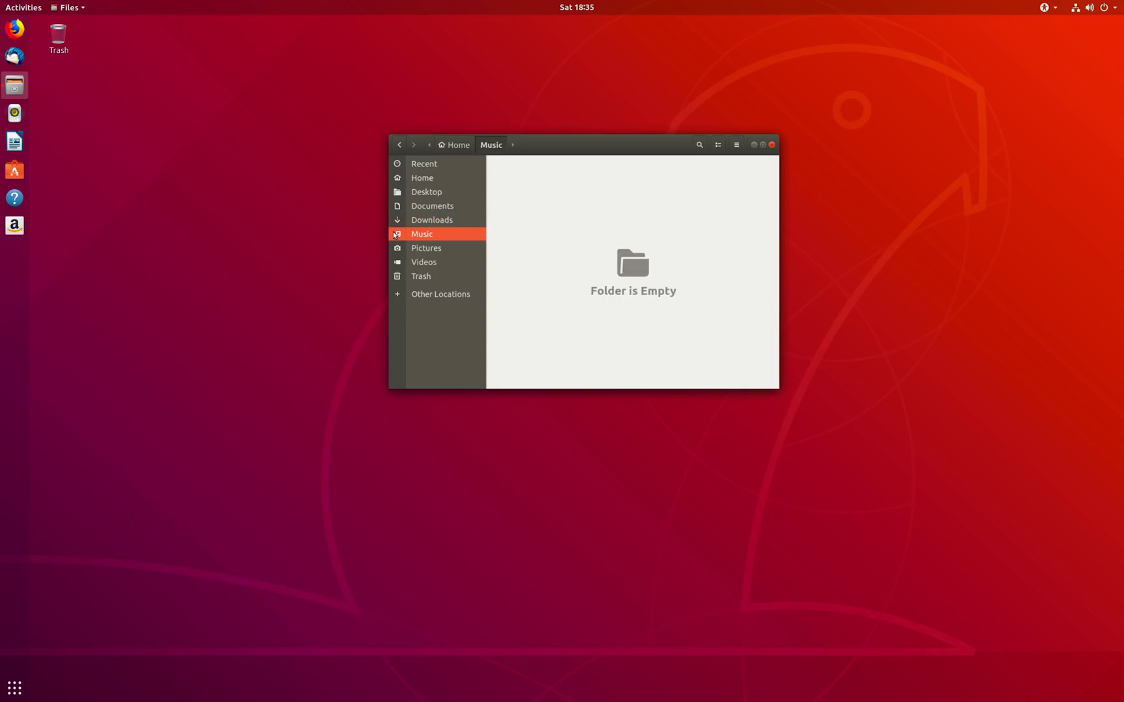
Step: Close Files and launch Tweaks by searching 'twe'
click(394, 192)
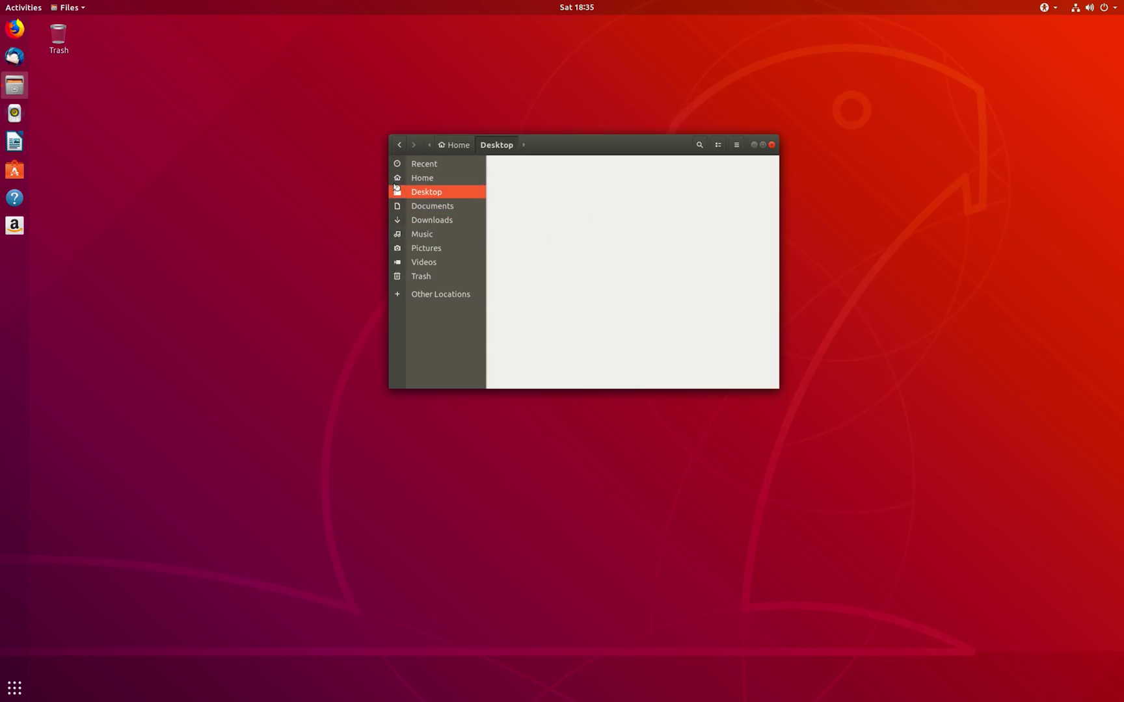
click(771, 145)
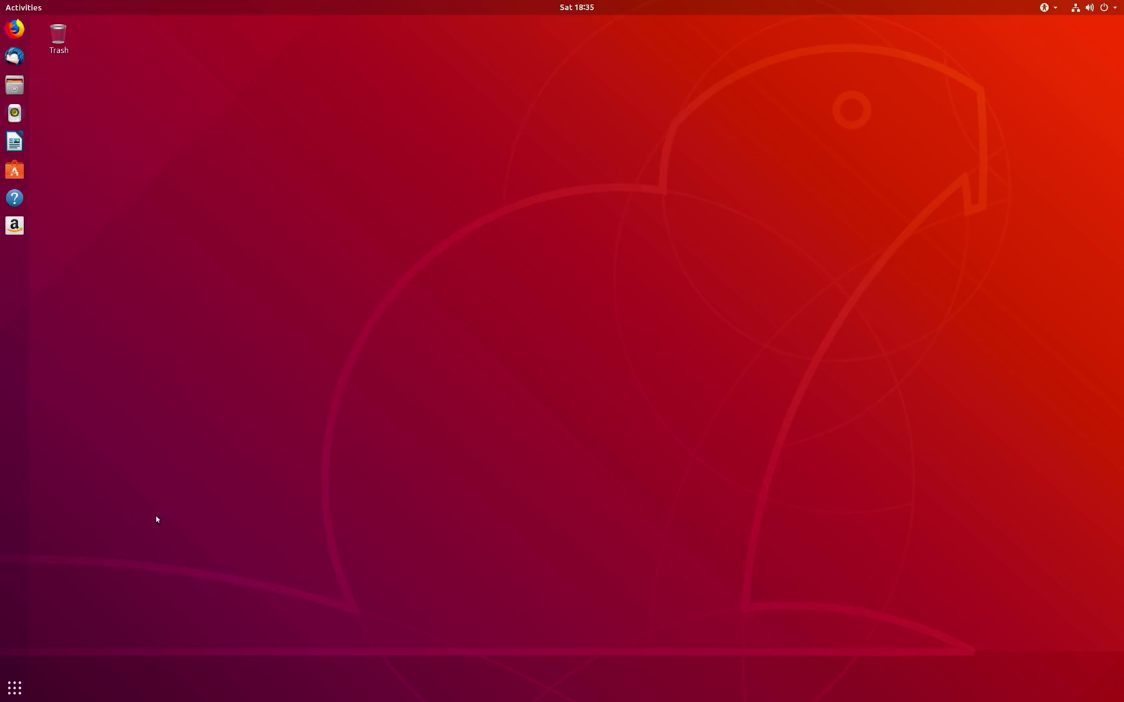
key(super)
text(twe)
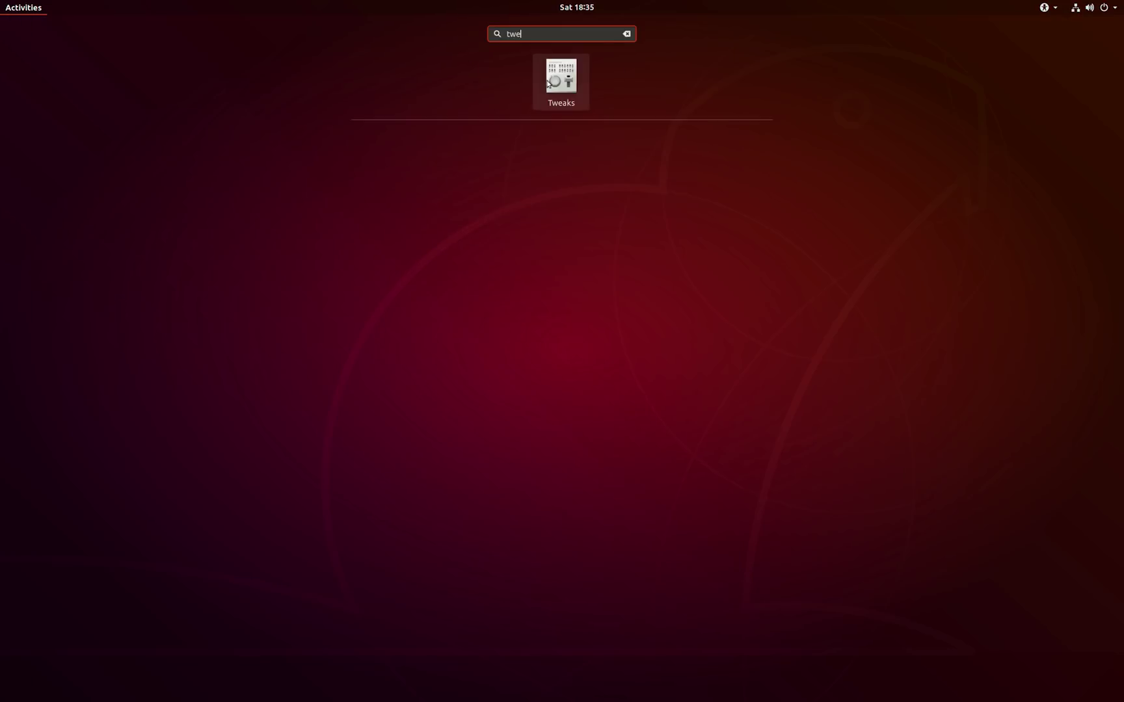
click(548, 83)
Step: Turn the Home and Network Servers desktop icons on, then off, and close Tweaks
click(412, 265)
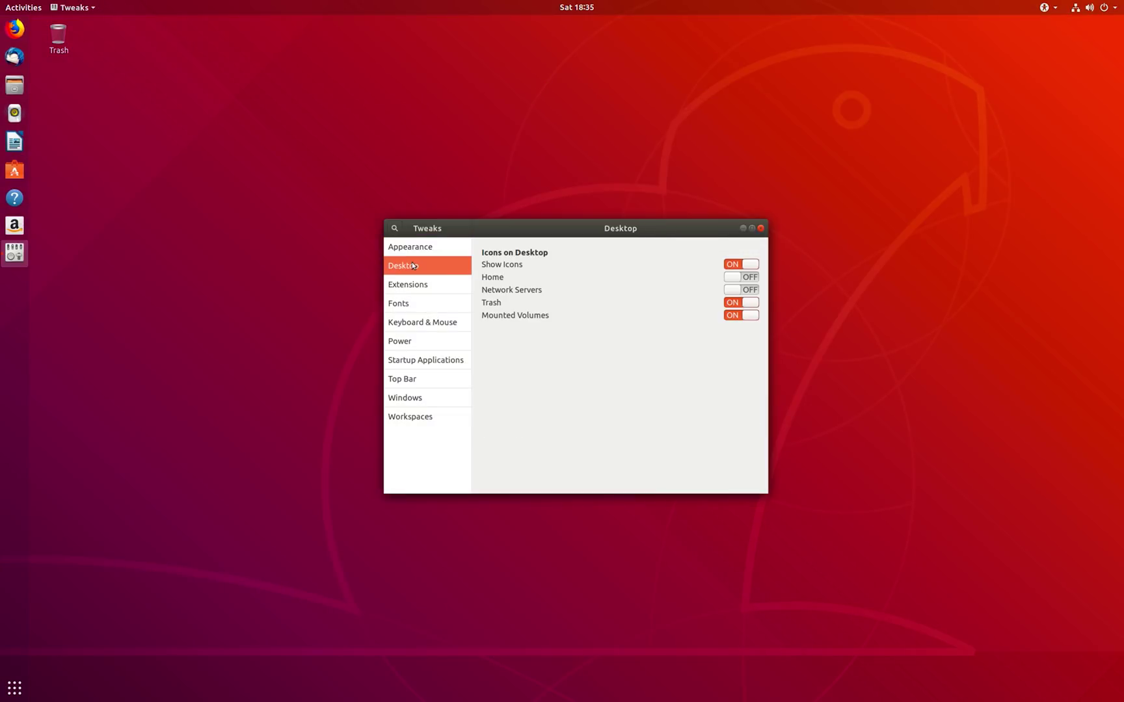
click(741, 277)
click(735, 294)
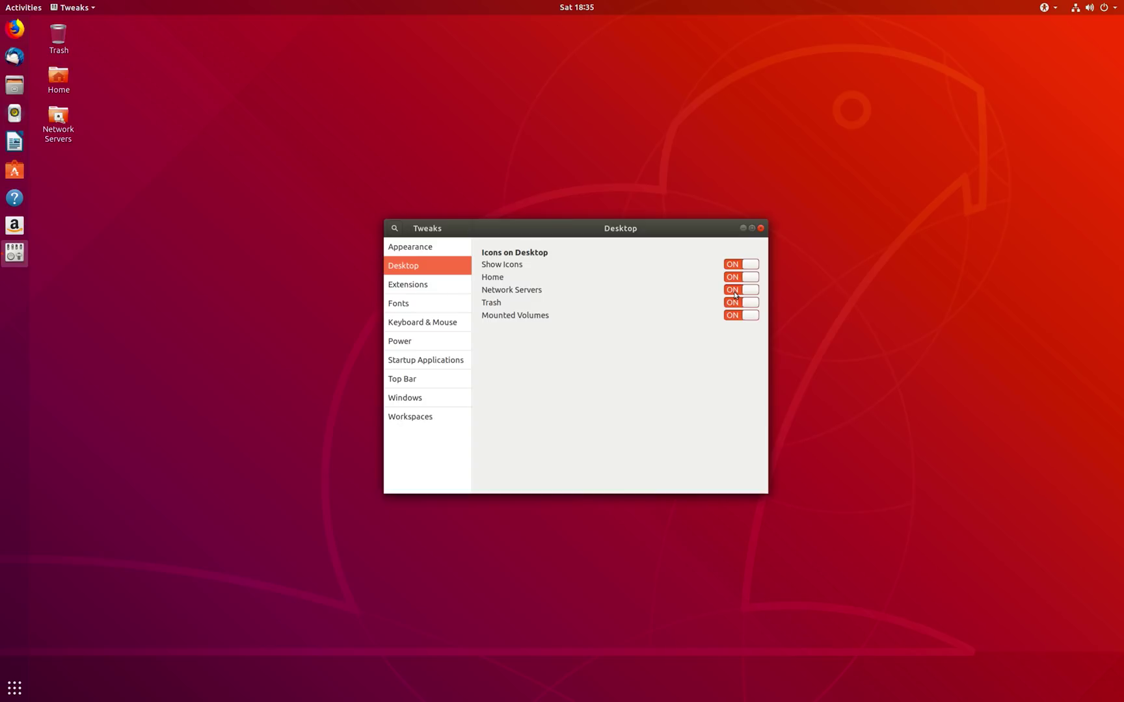
click(735, 290)
click(737, 278)
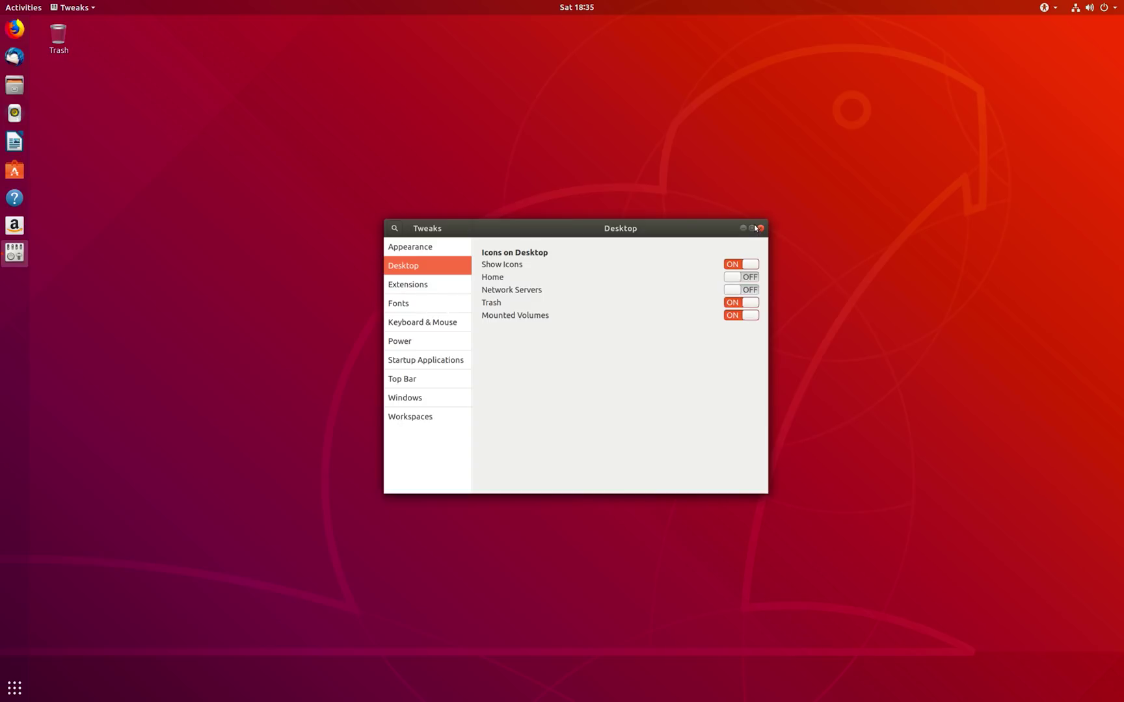
click(759, 228)
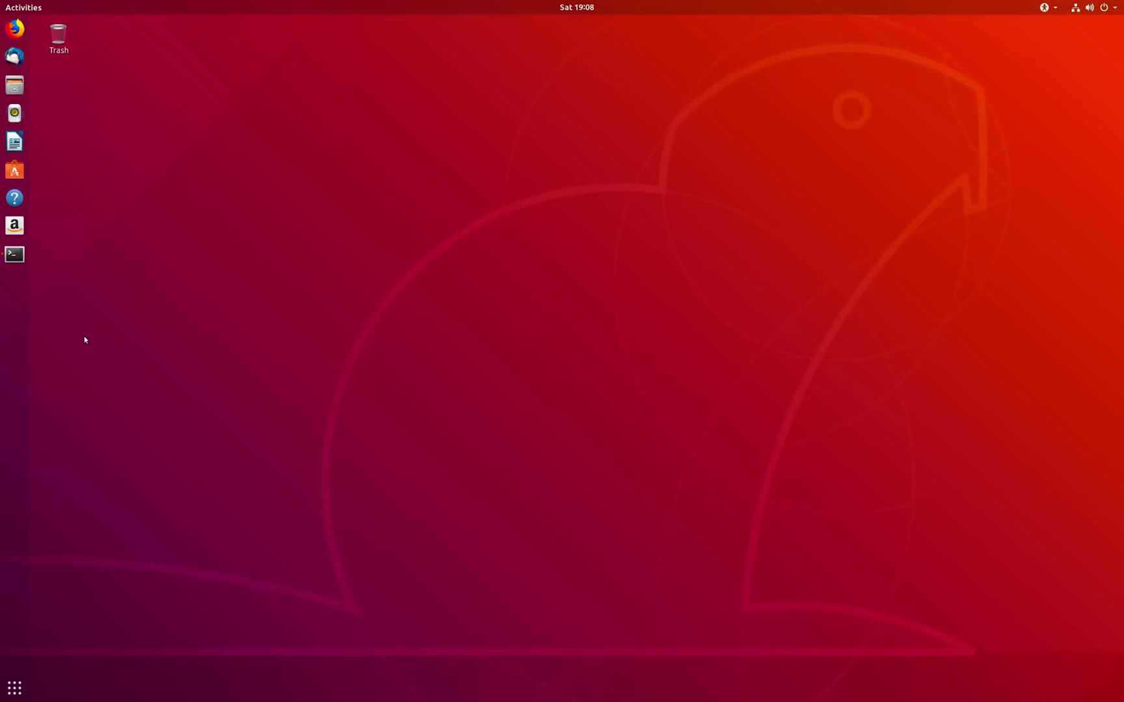
Step: Install the communitheme snap in Terminal, log out, and show the login session list
click(14, 255)
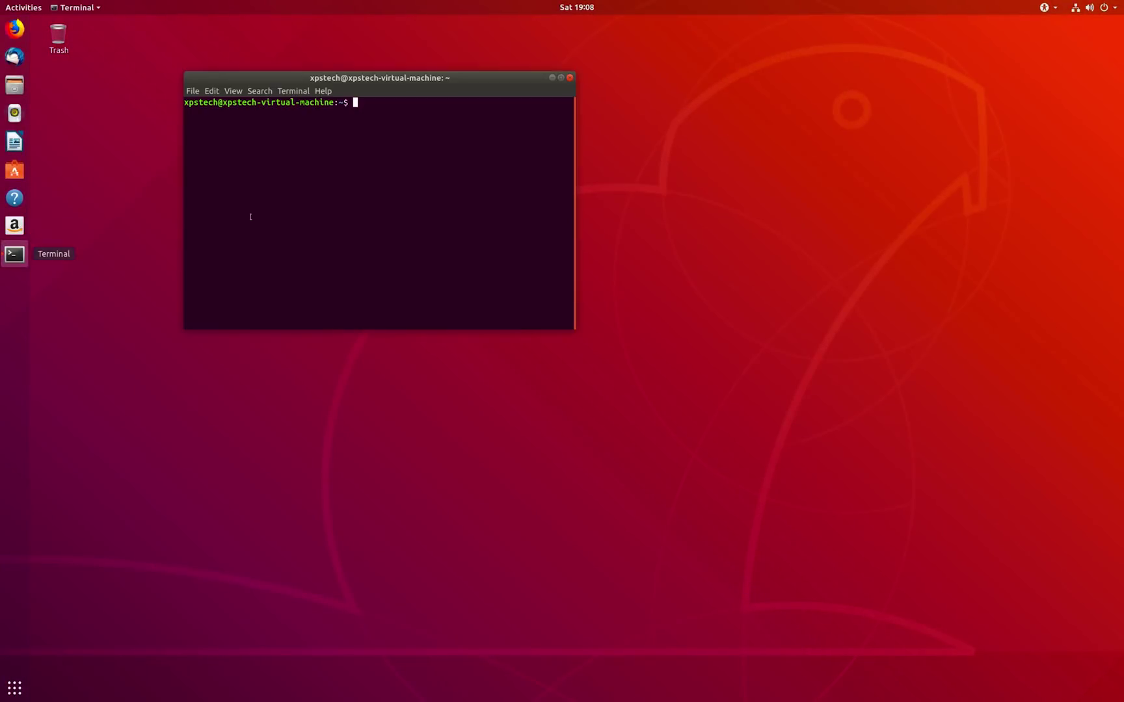
text(sudo snap install comunitheme)
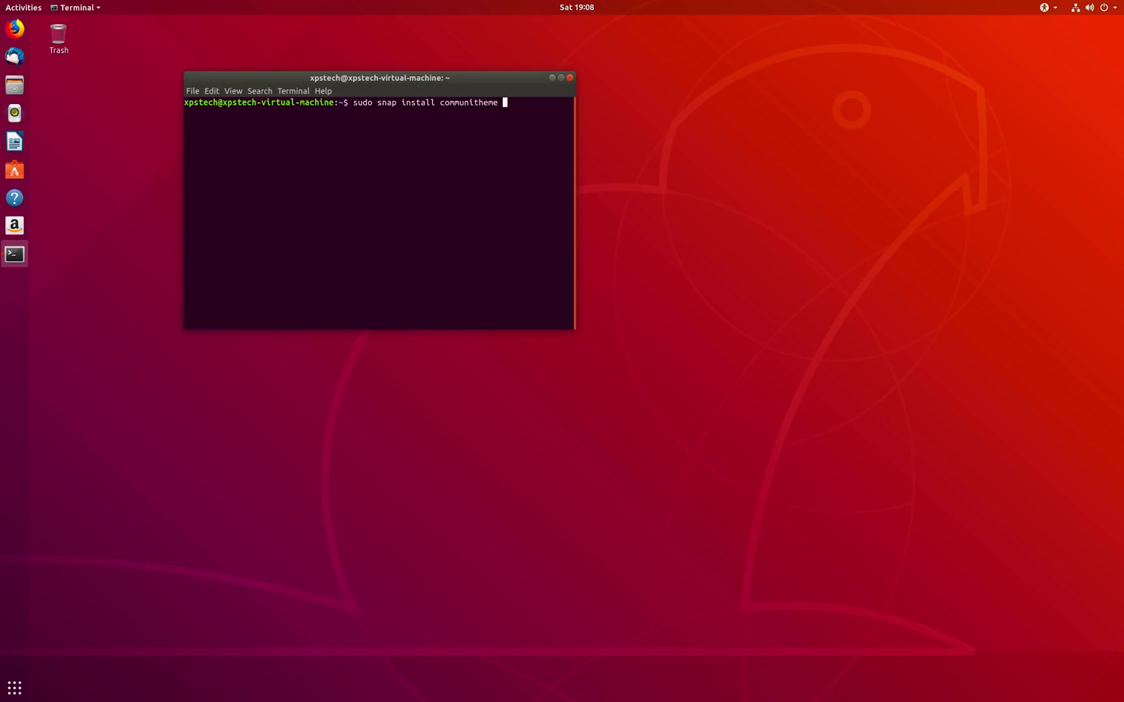
key(Return)
key(Return)
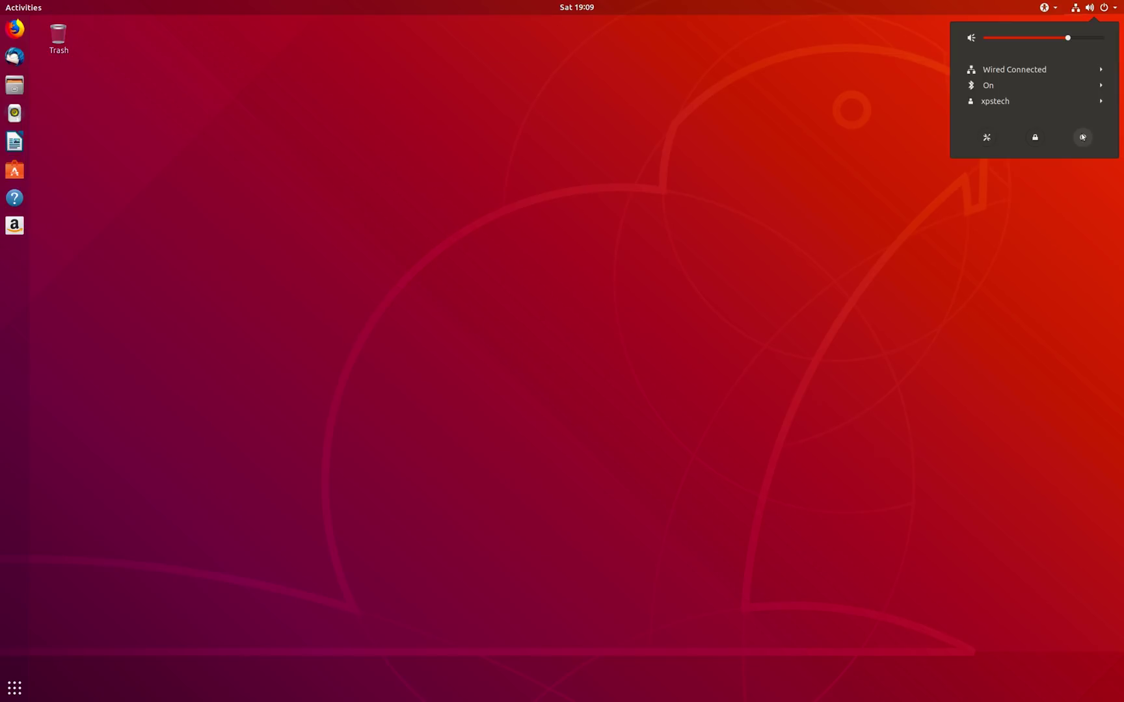
click(1082, 138)
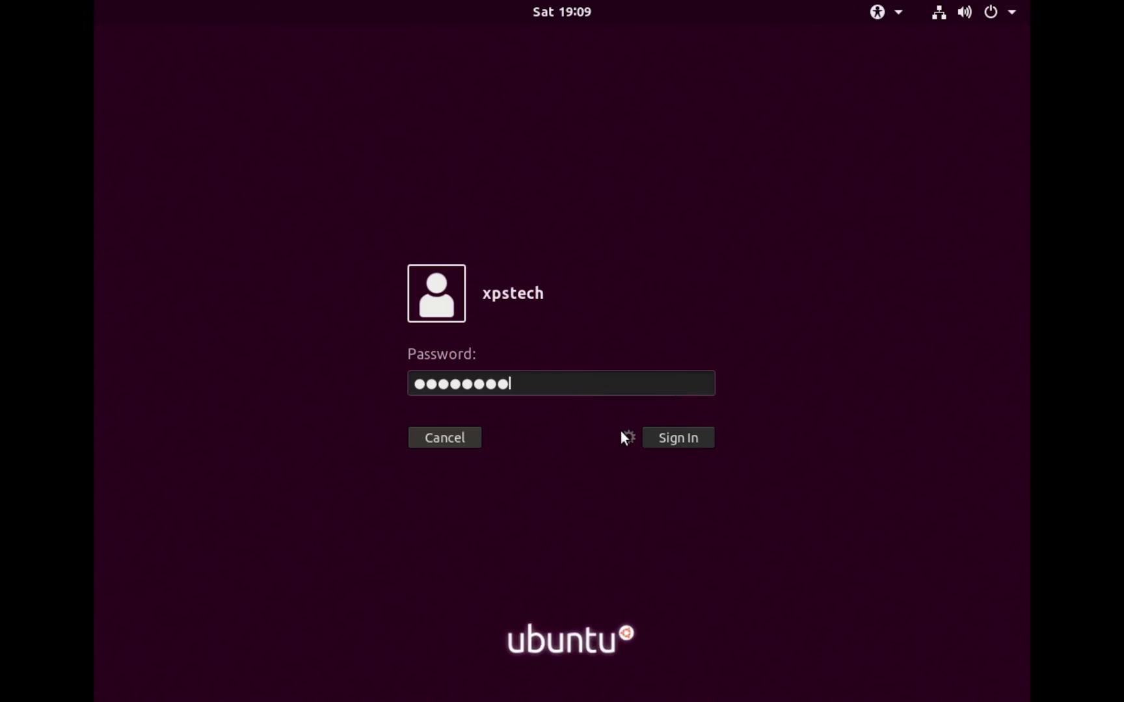
click(621, 432)
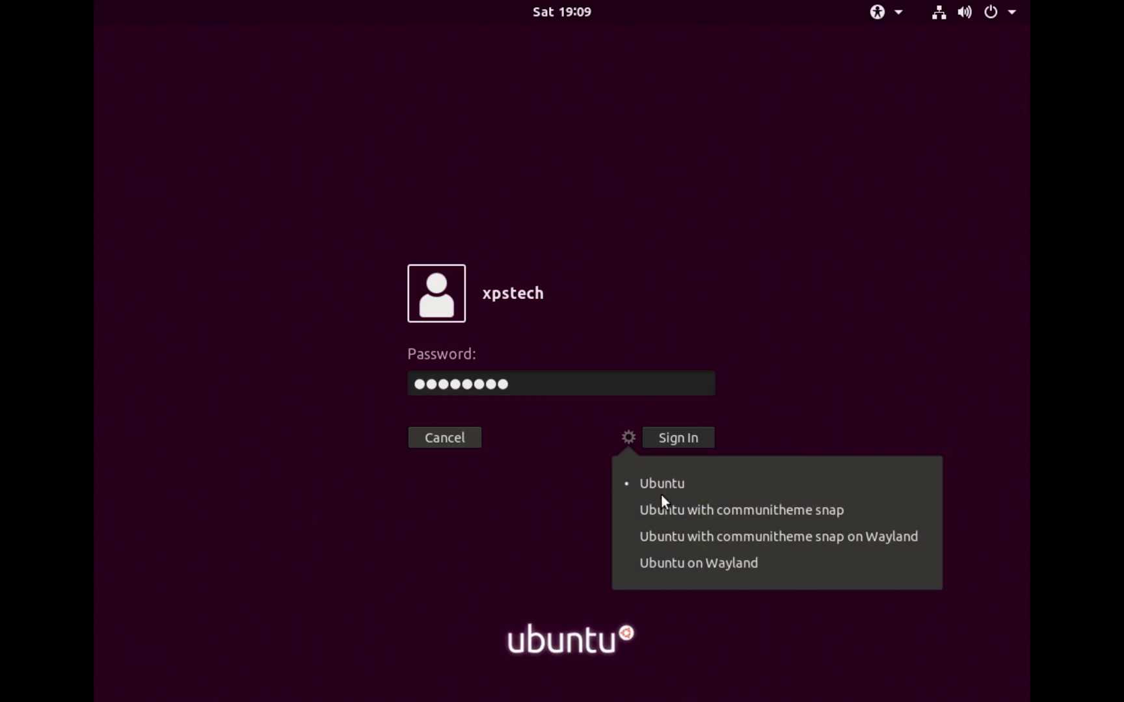
Step: Sign into the communitheme session and check the Downloads context menu in Files
click(668, 510)
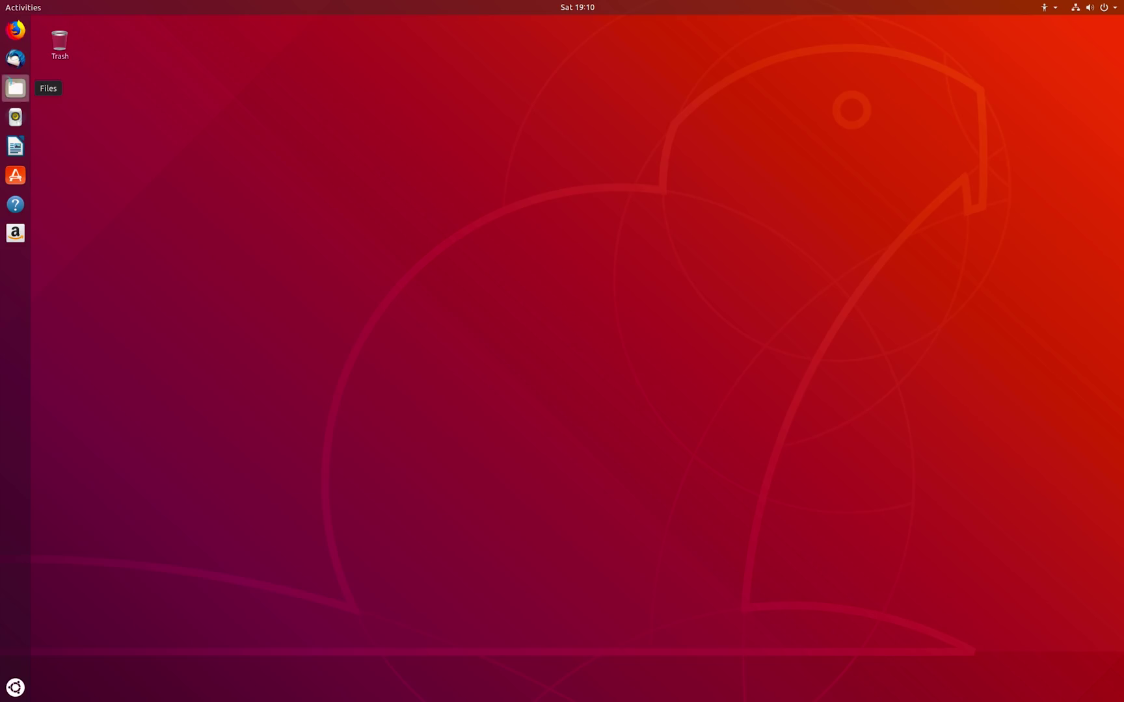
click(15, 88)
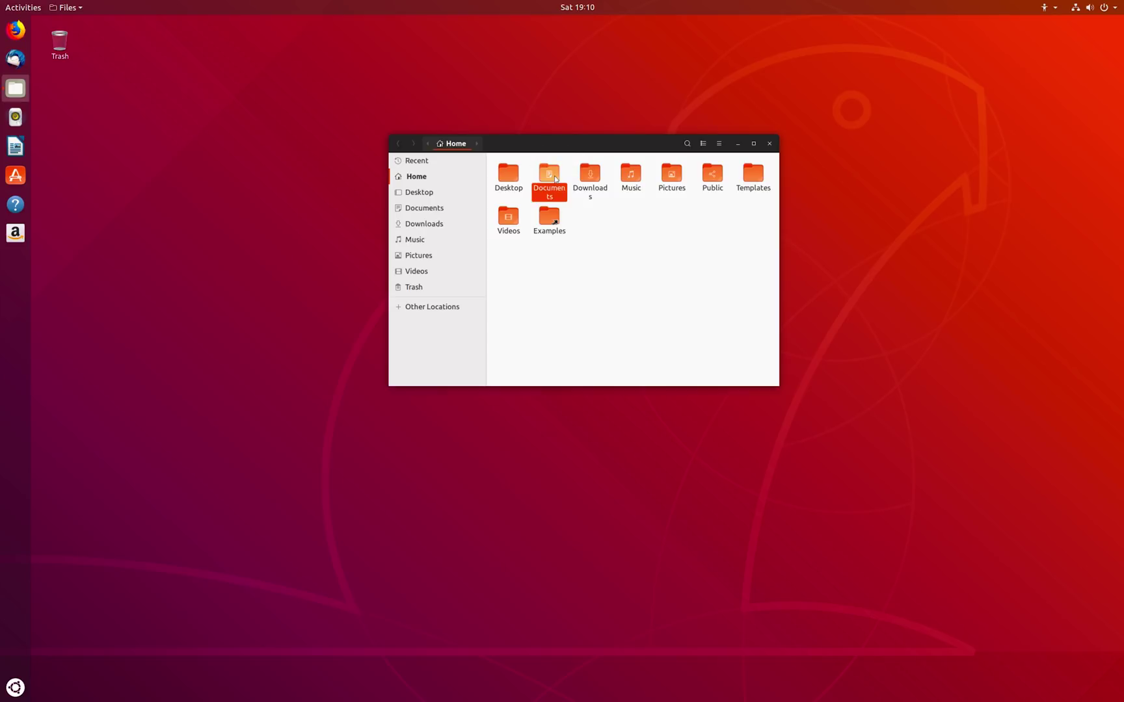
click(589, 175)
right_click(587, 175)
click(469, 91)
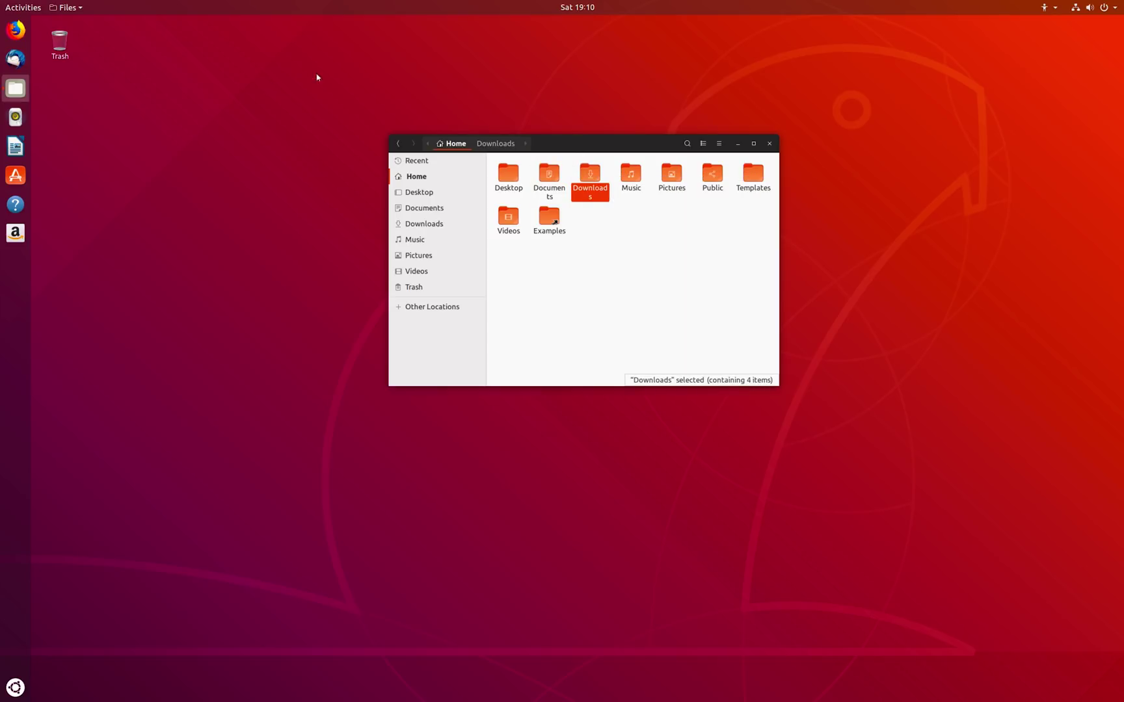
Step: In Settings, toggle dock auto-hide on and off, view Notifications, then show the application grid
click(15, 687)
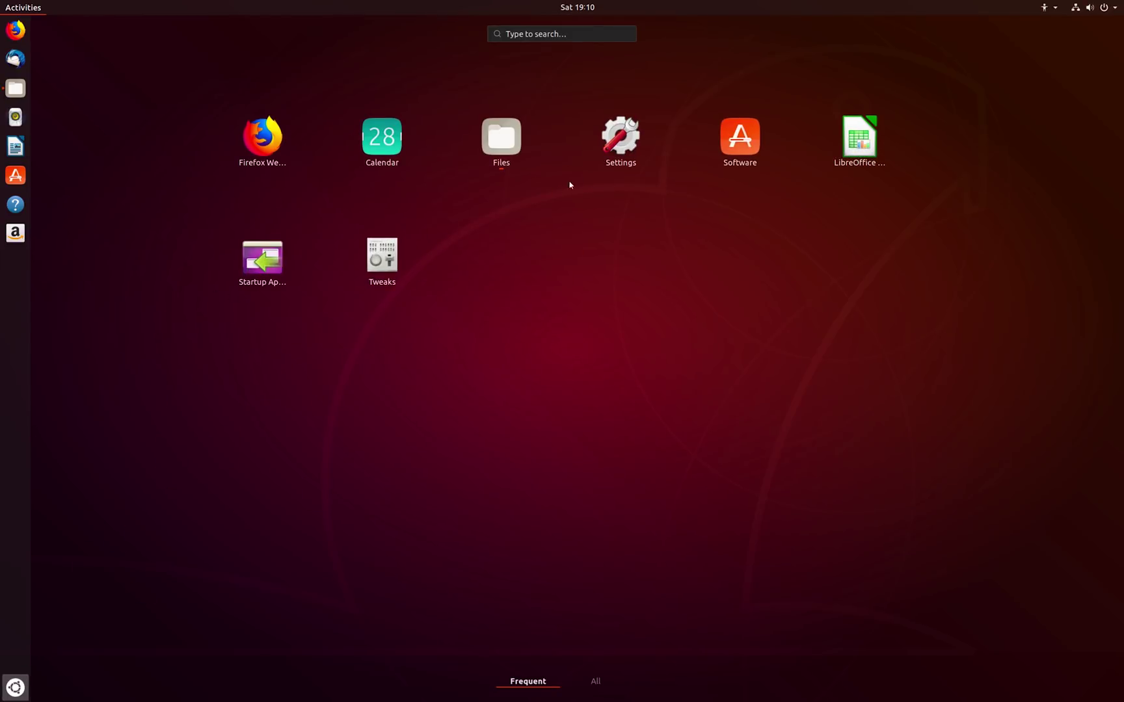
click(618, 133)
click(725, 250)
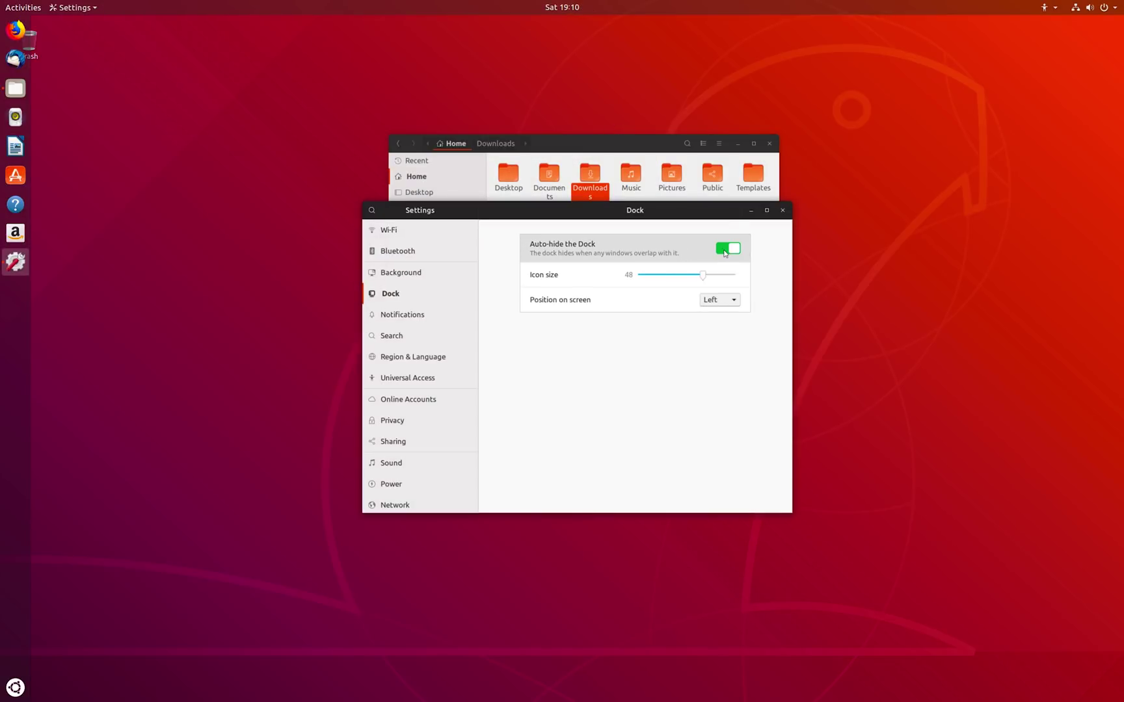
click(724, 251)
click(426, 316)
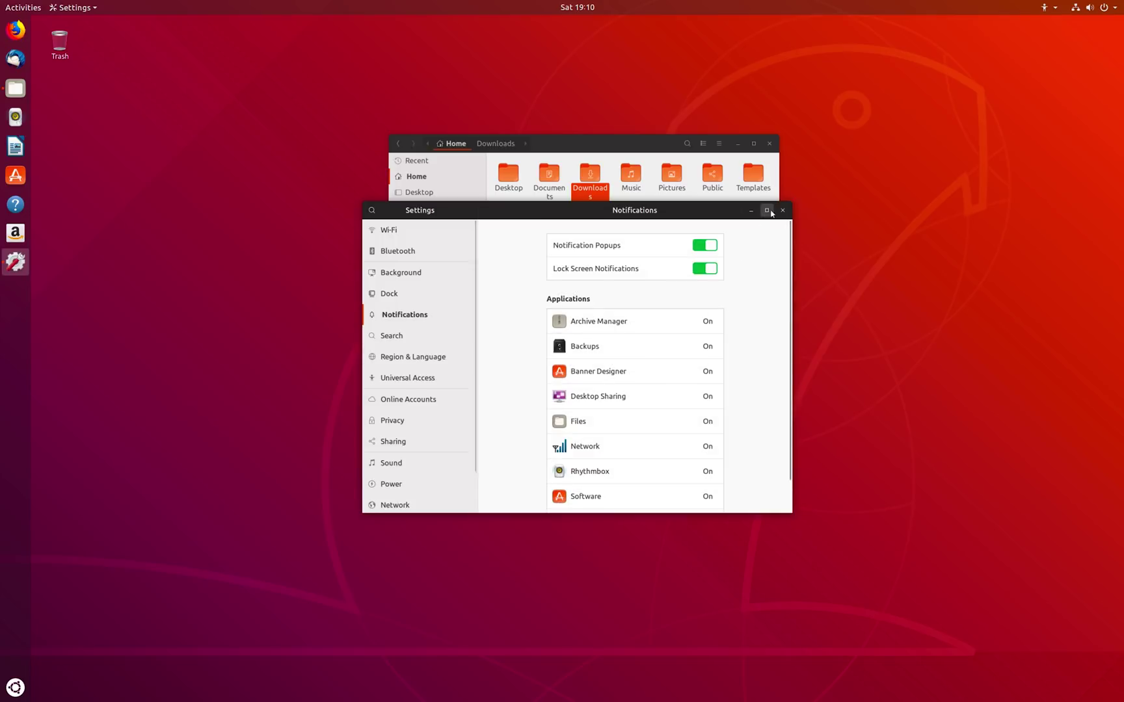
click(16, 687)
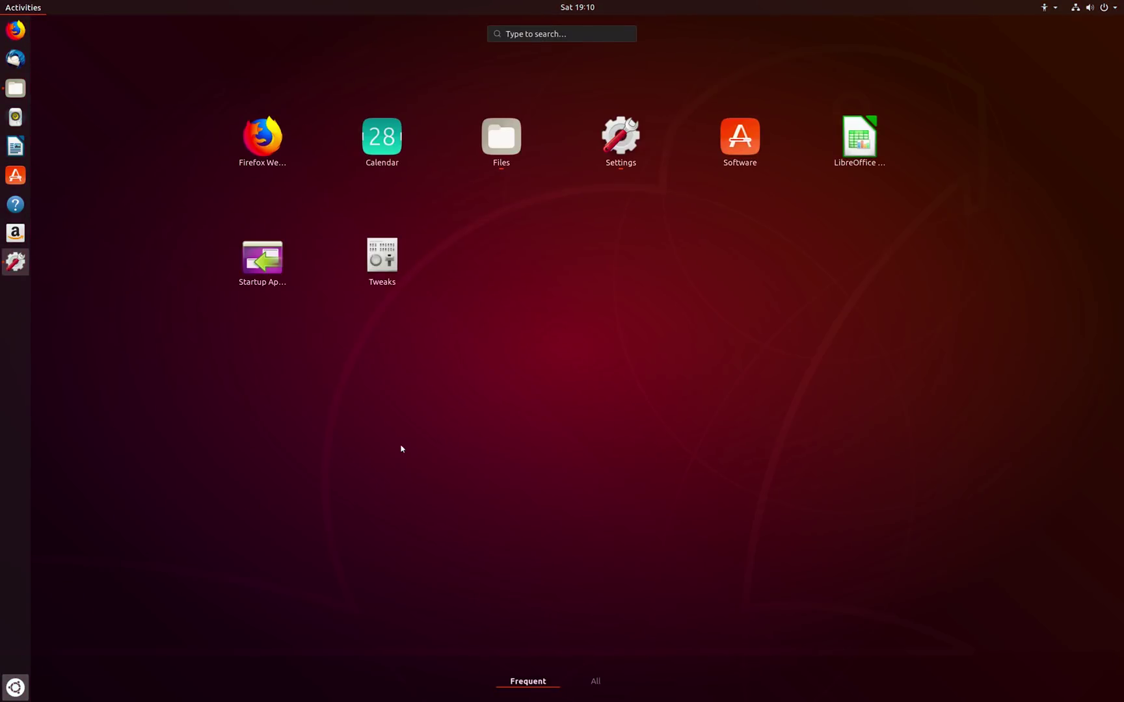
Step: Keep Communitheme as the applications theme in Tweaks, then close Tweaks, Files and Settings
click(381, 260)
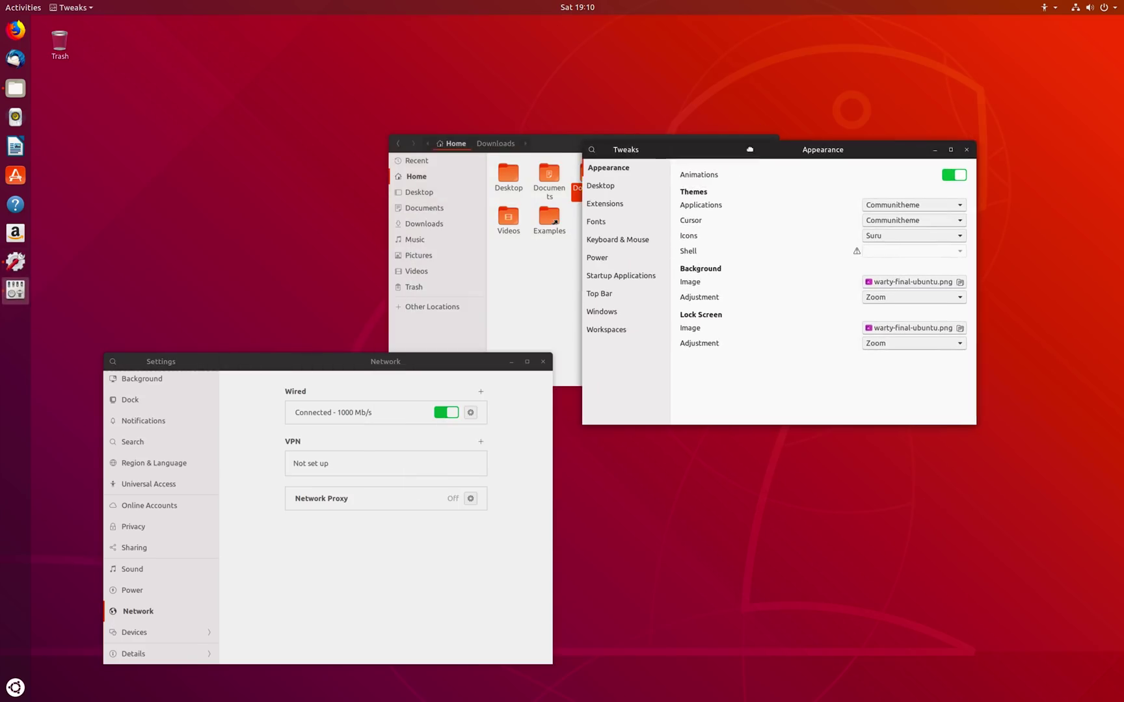
click(918, 208)
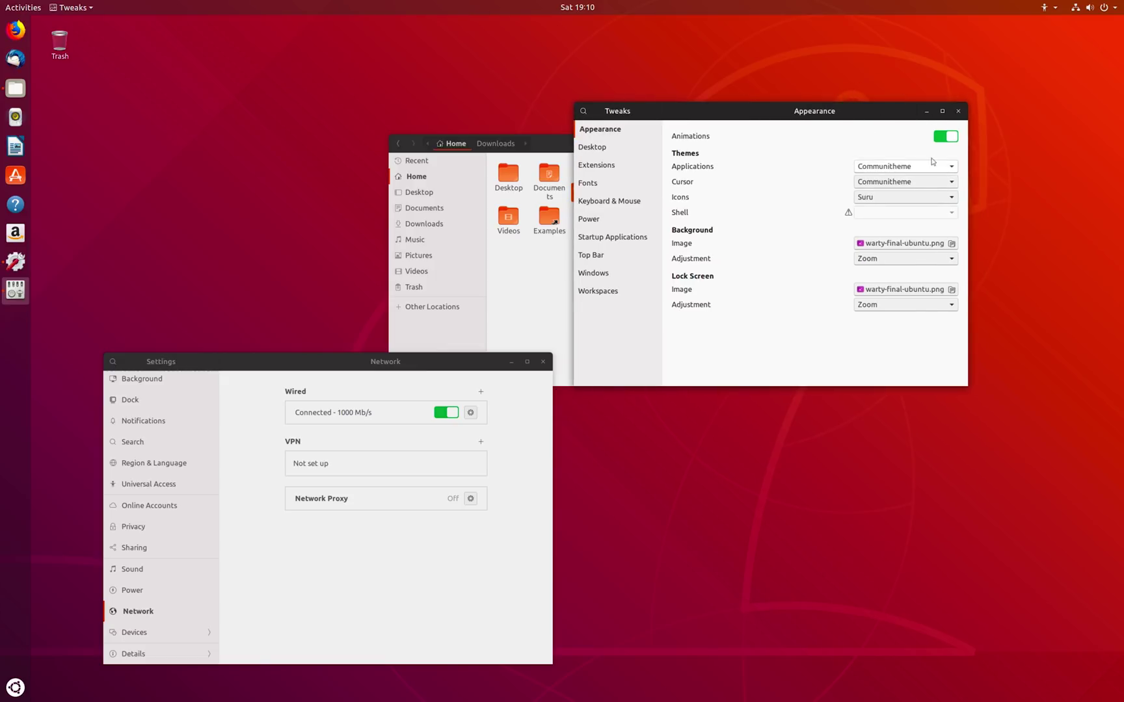
click(923, 166)
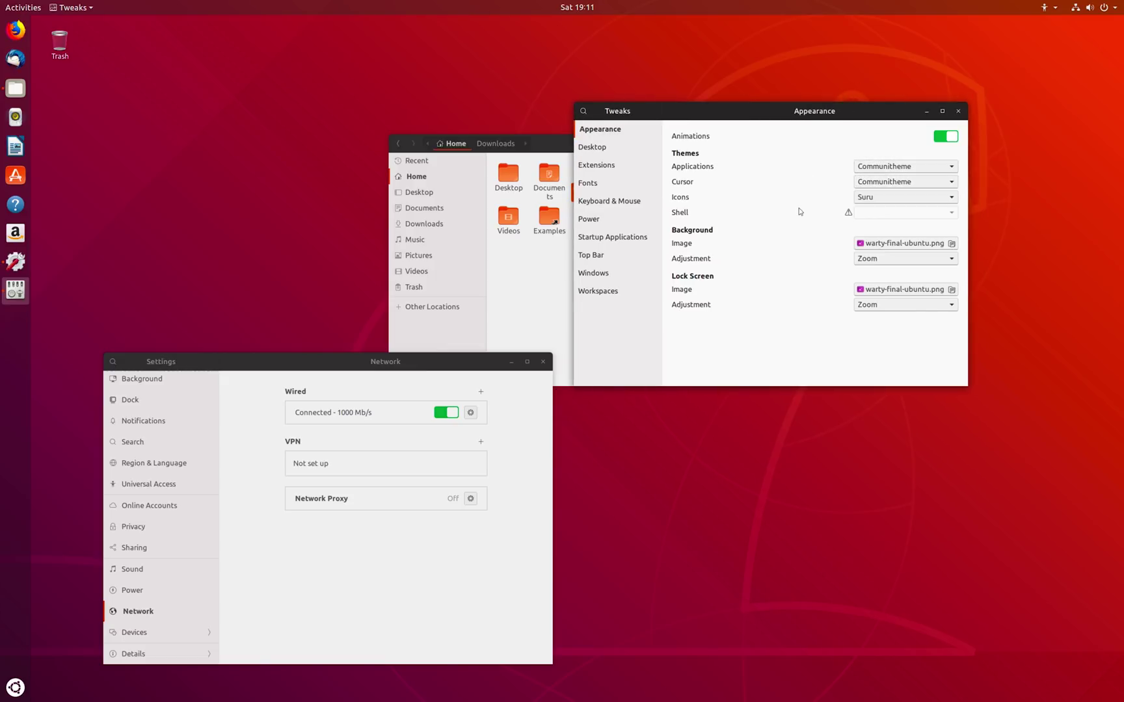
drag(880, 118, 951, 262)
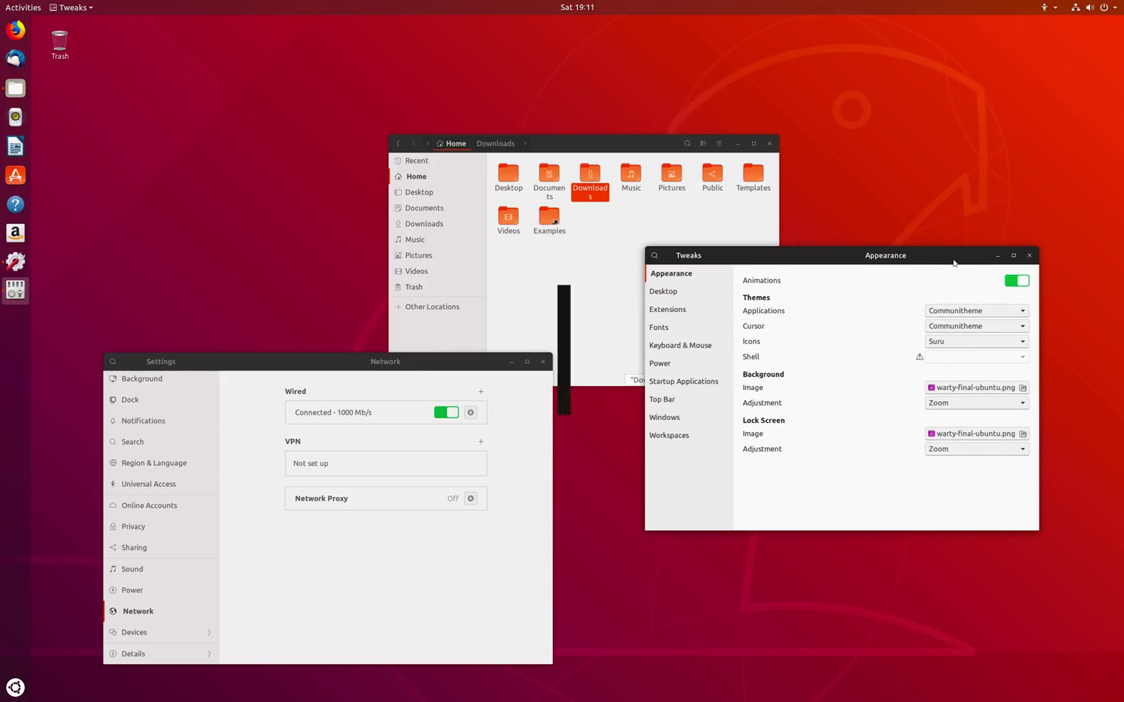
click(1028, 255)
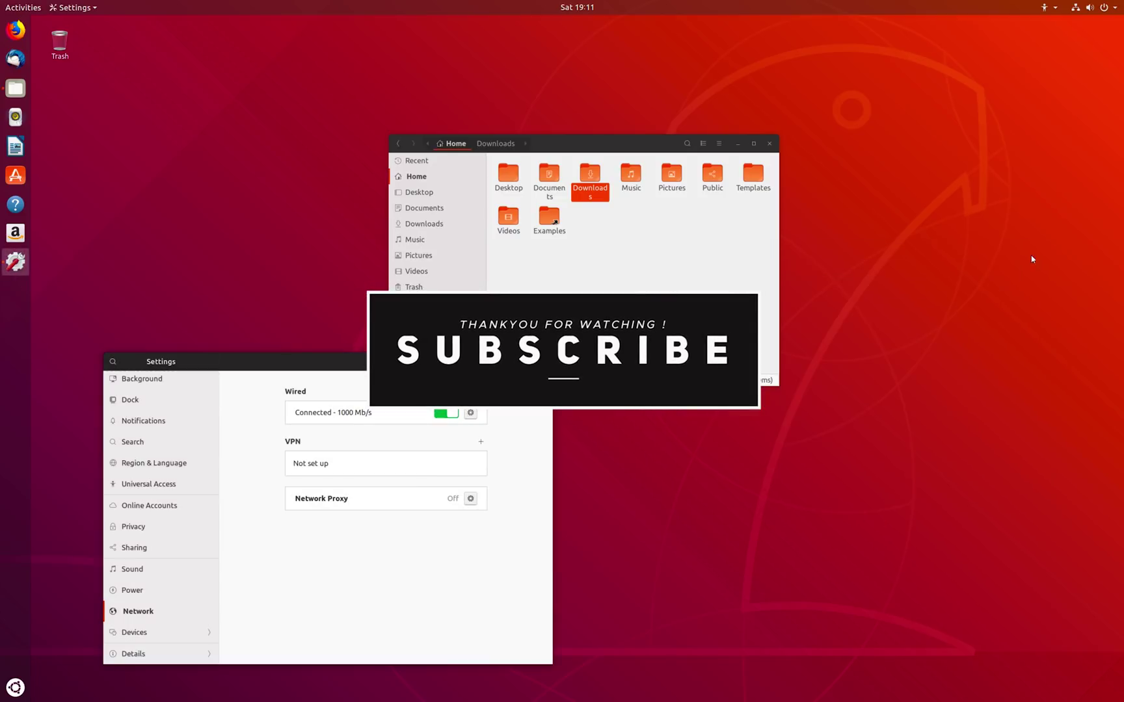
click(770, 143)
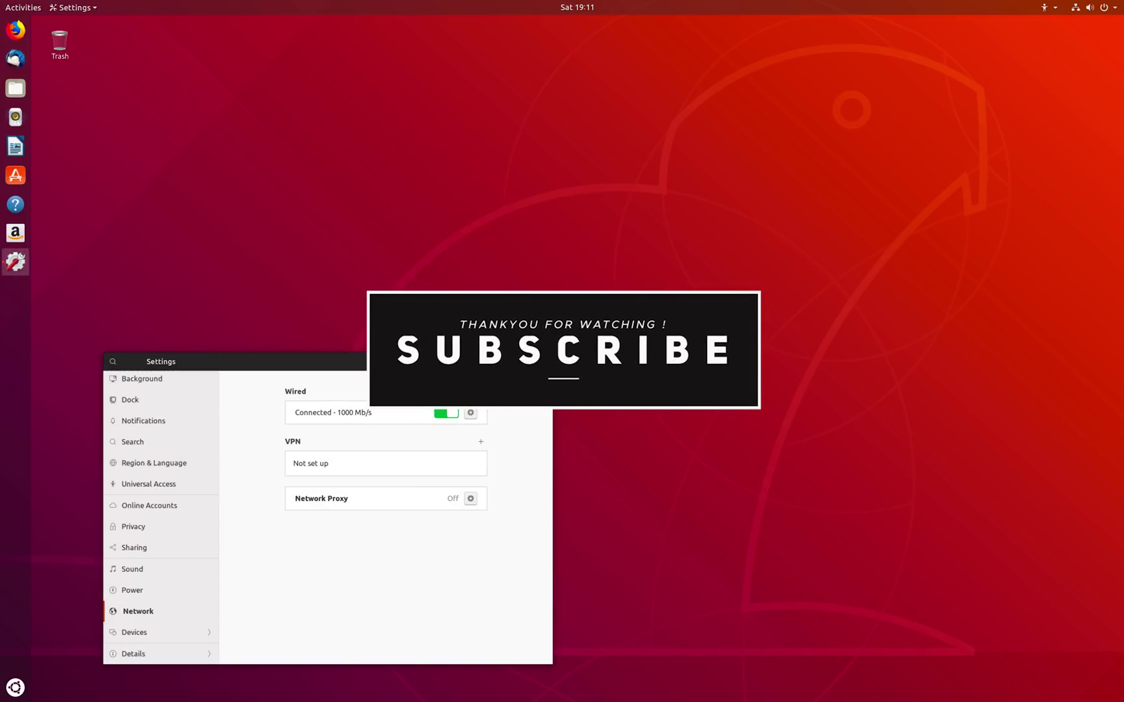
key(ctrl+q)
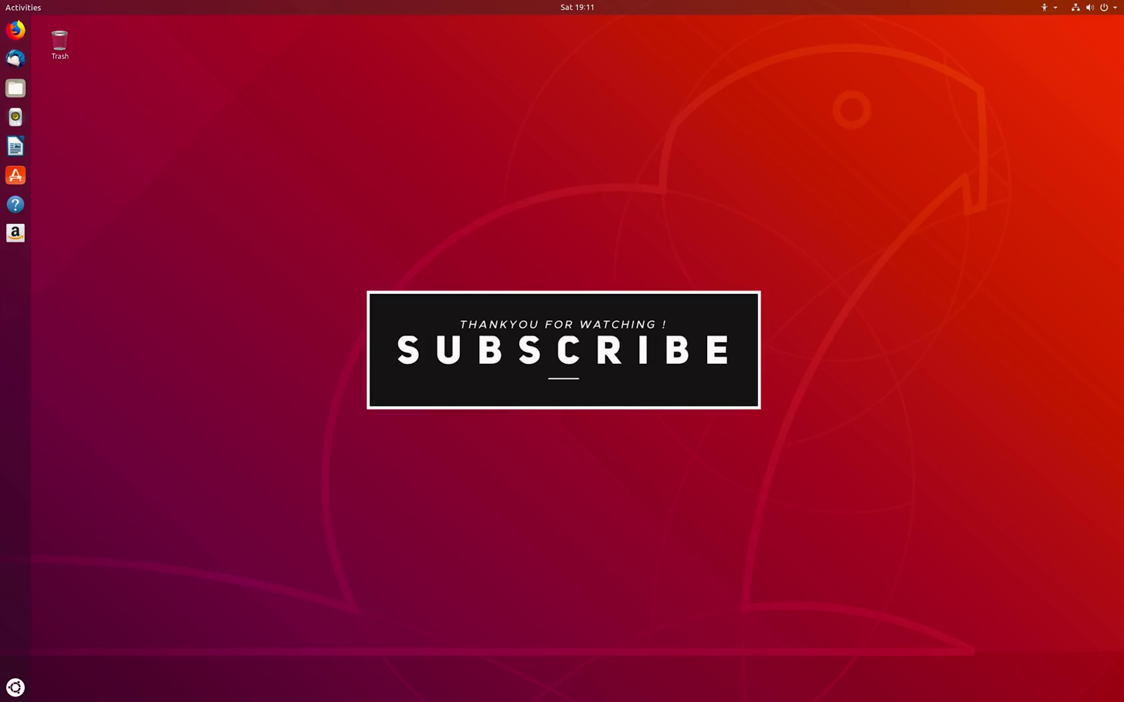